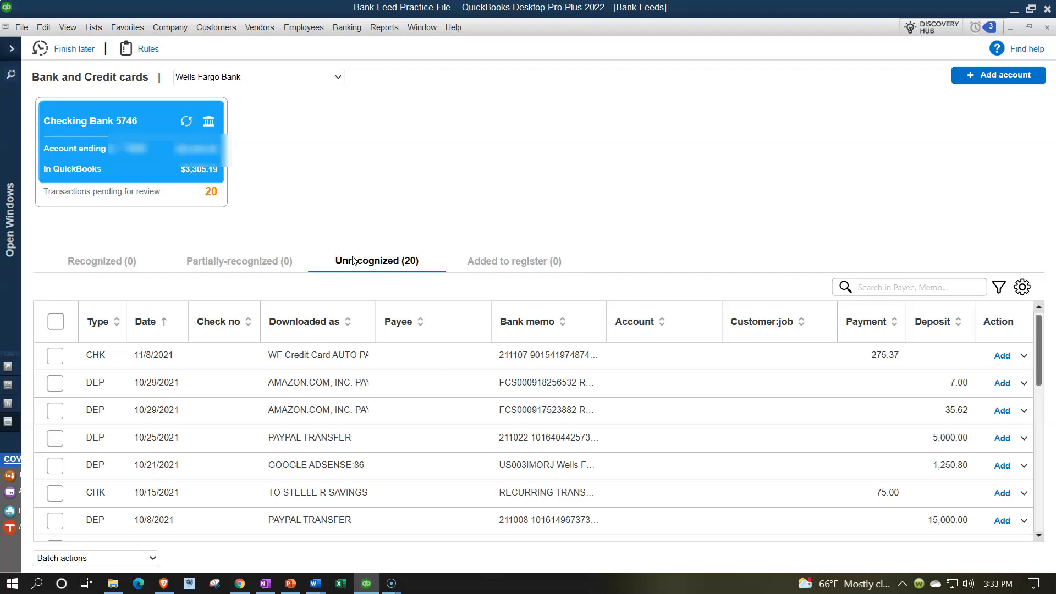
Step: Start setting up a bank feed for an account, agreeing to close all open windows temporarily
click(347, 29)
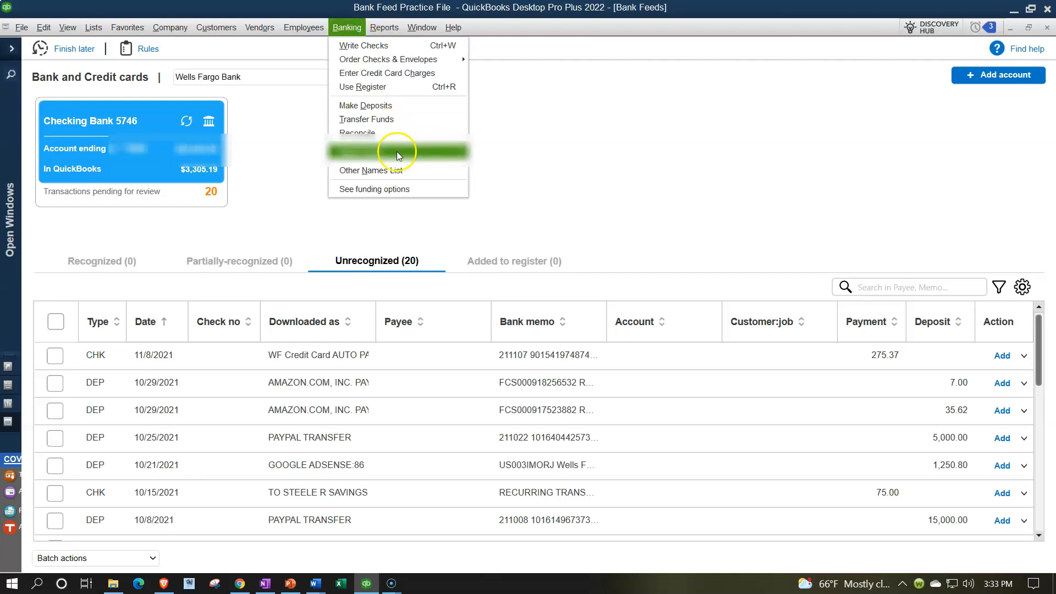
mouse_move(399, 155)
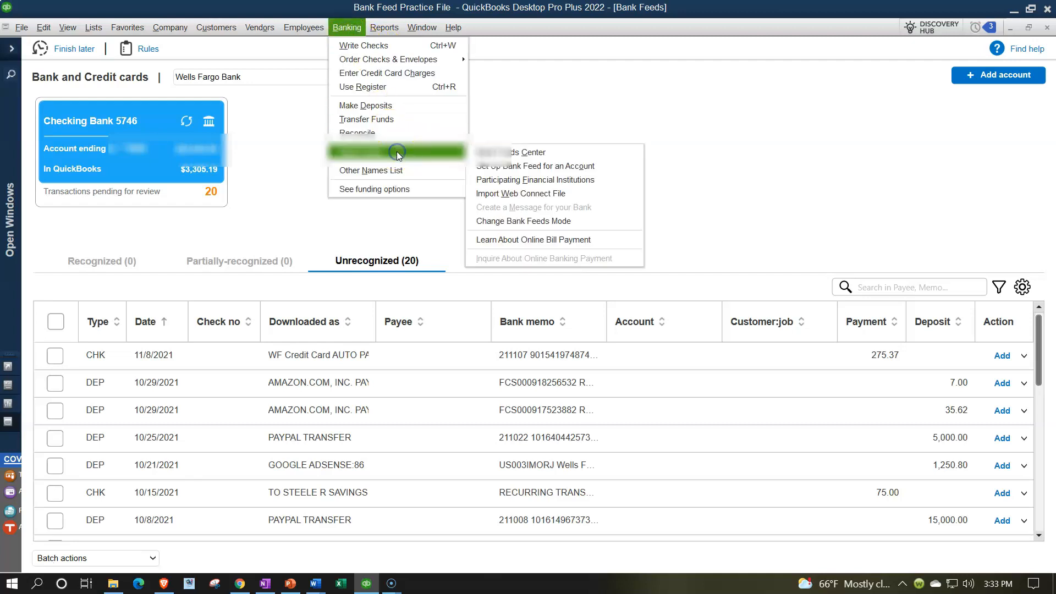
click(520, 167)
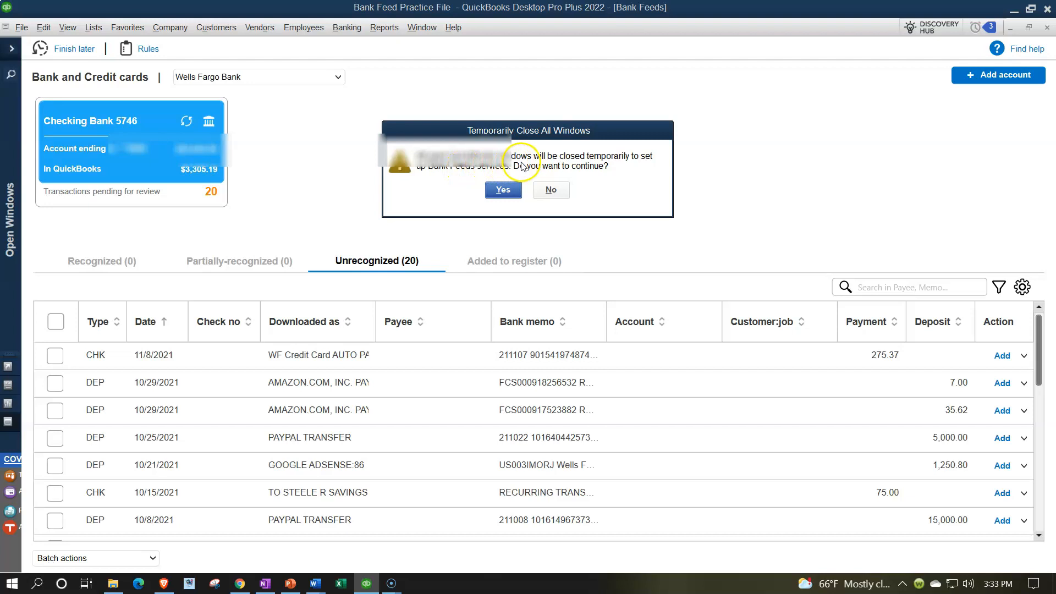
click(503, 190)
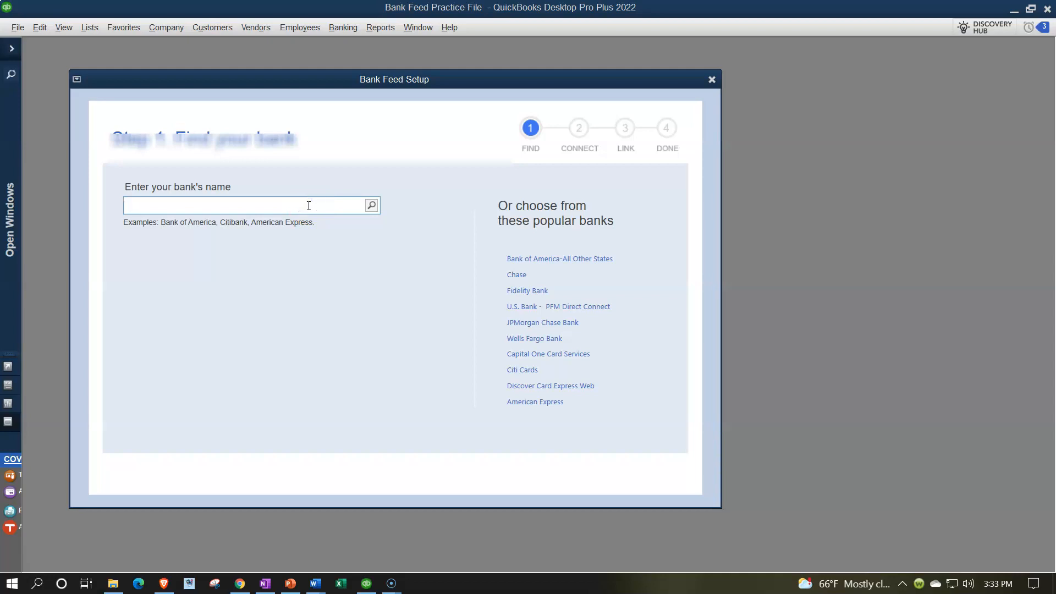
Step: Search for American Express as the bank and pick it, then close the bank feed setup without connecting
text(amer)
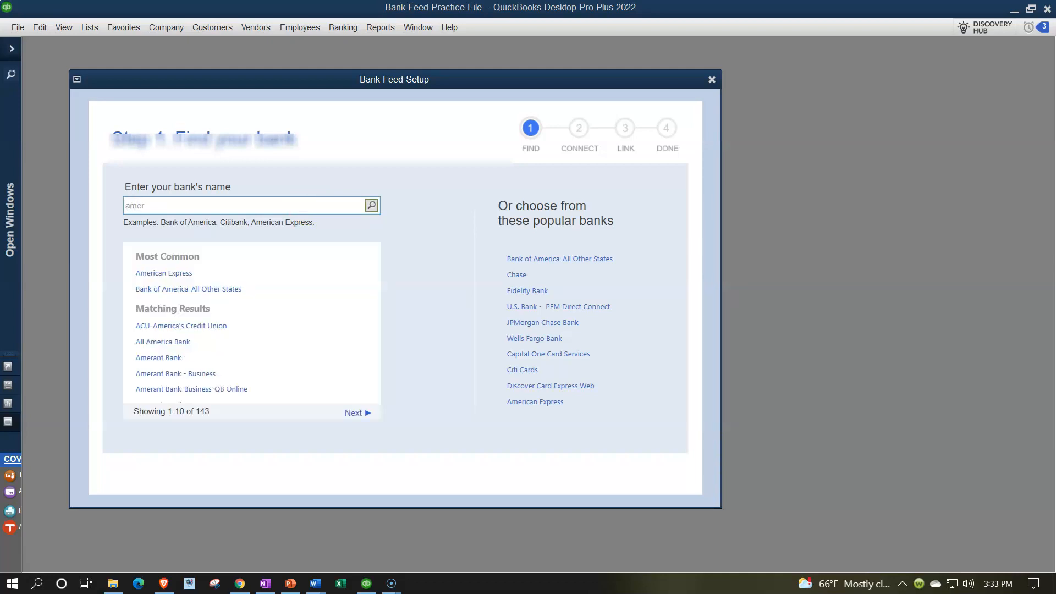
click(181, 273)
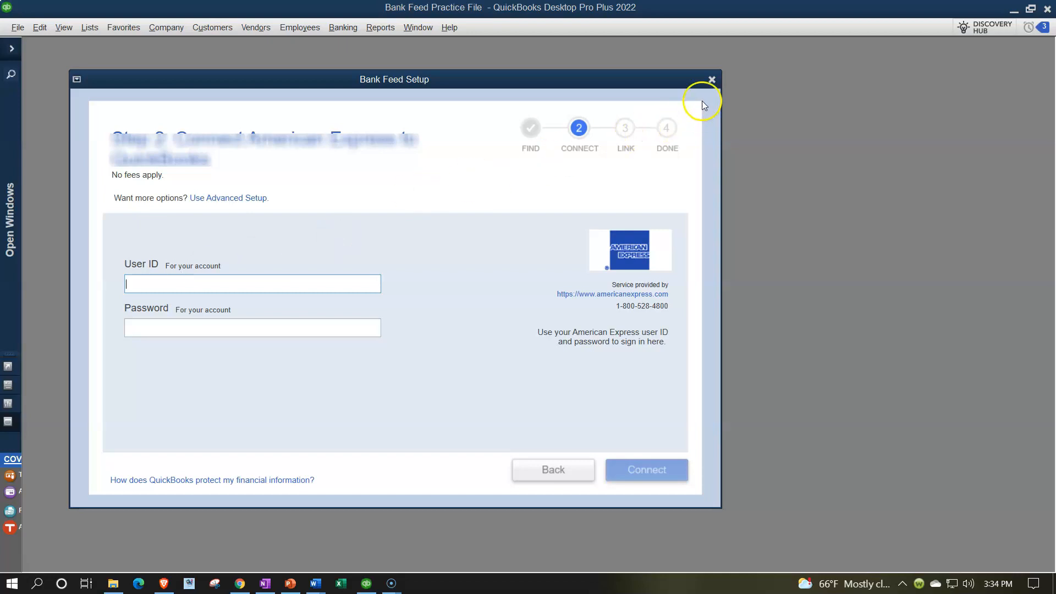
click(712, 80)
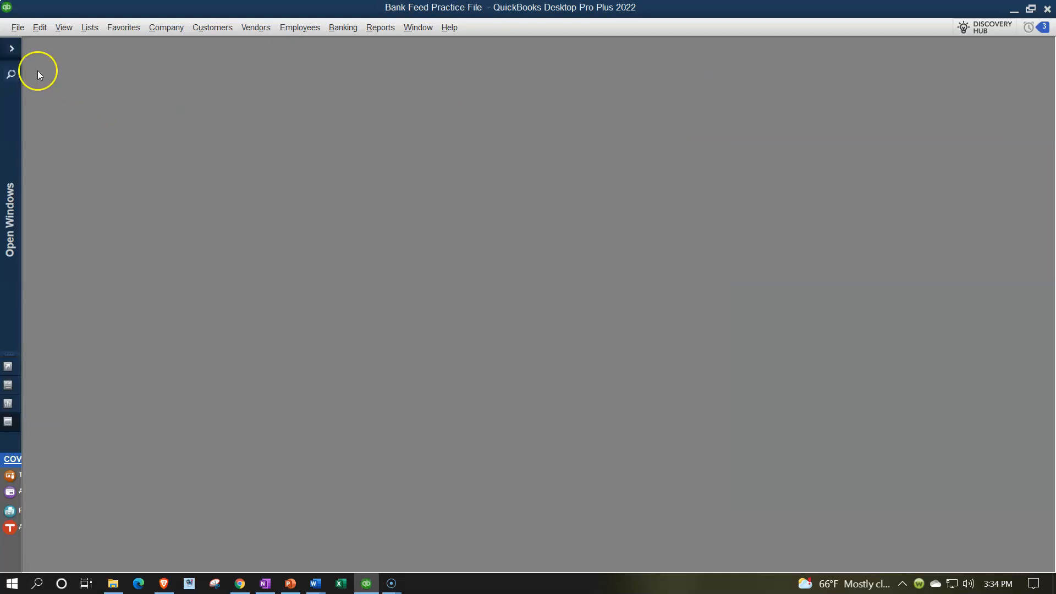
Step: Expand the icon bar, open the Chart of Accounts list and maximize it
click(12, 49)
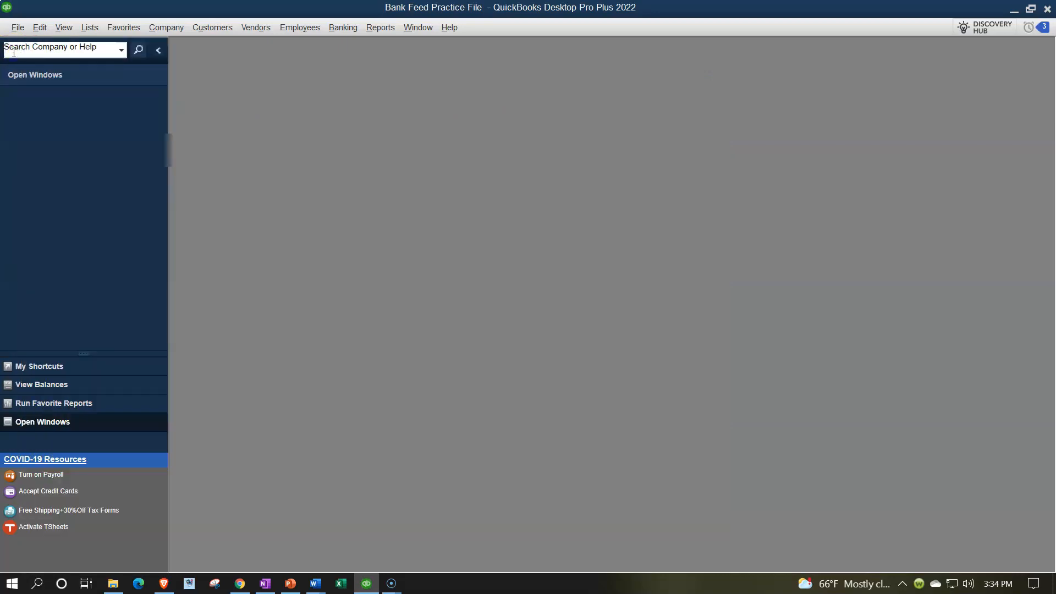
click(83, 31)
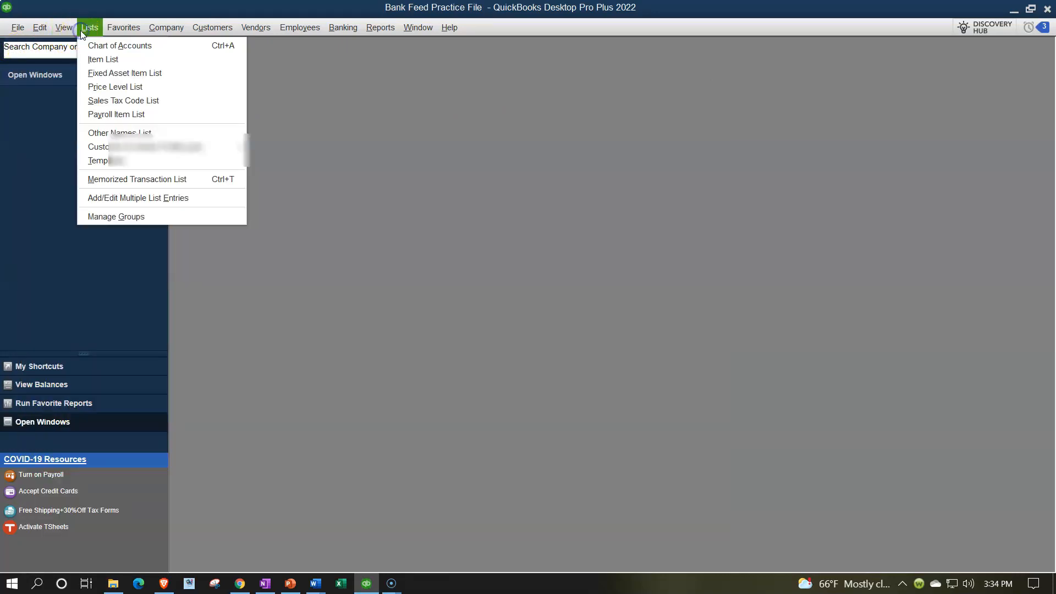
click(105, 48)
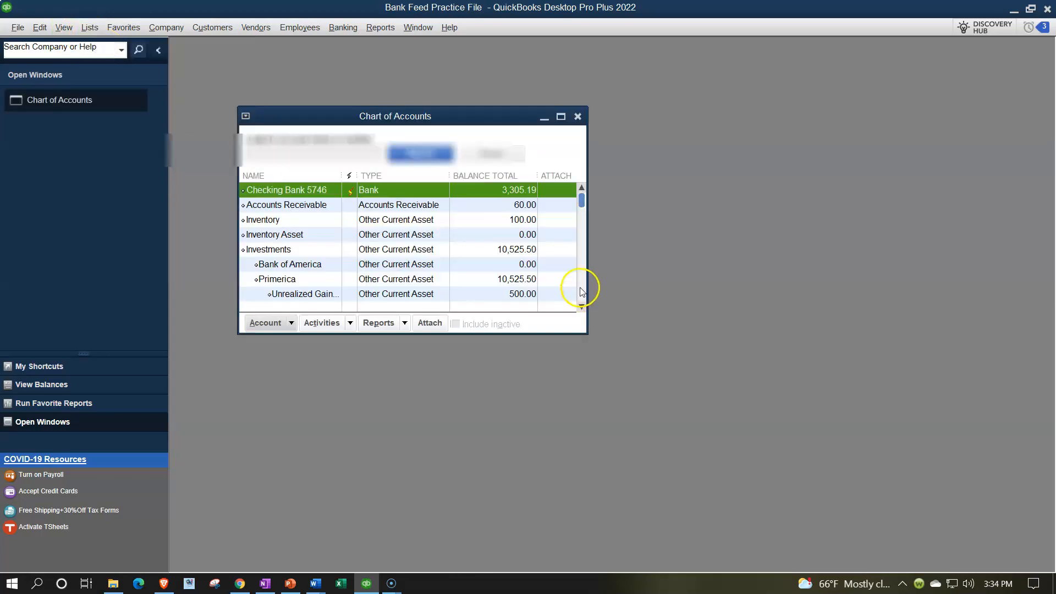
click(561, 116)
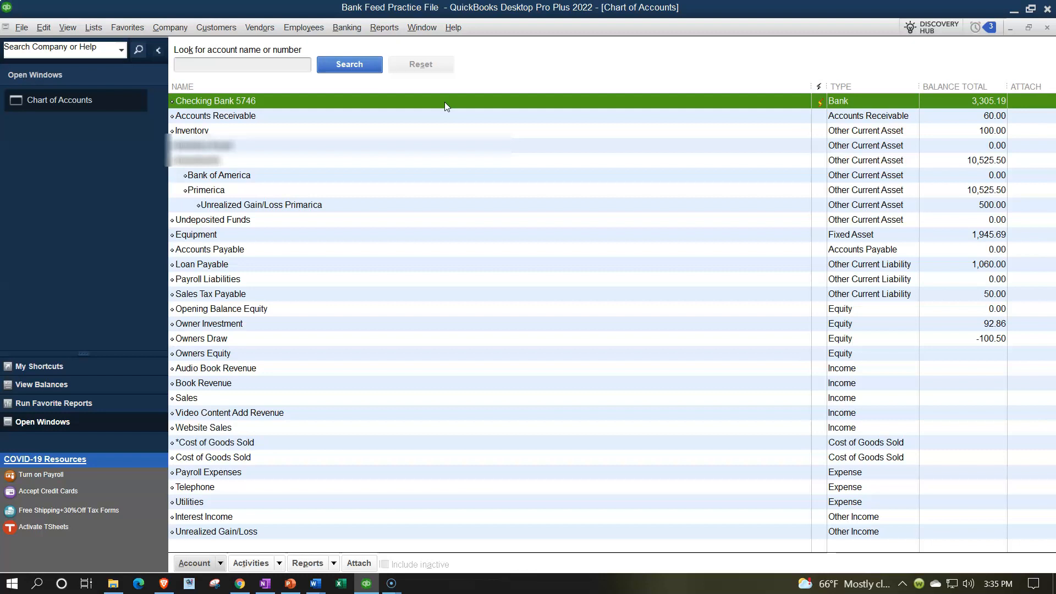
Step: Switch to PowerPoint and present the slides on downloading account activity from the bank website
click(290, 585)
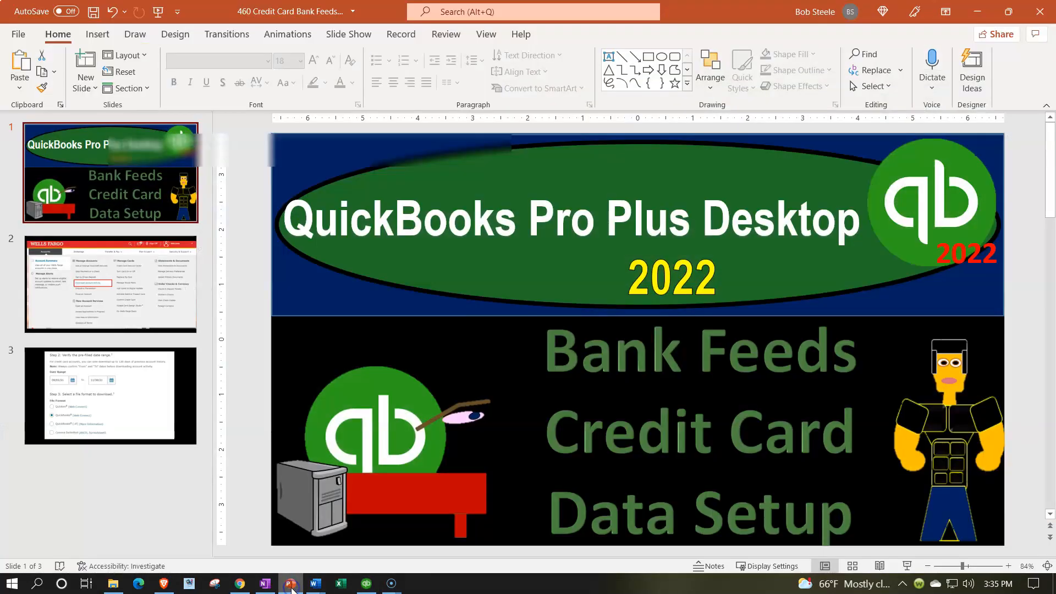
click(909, 567)
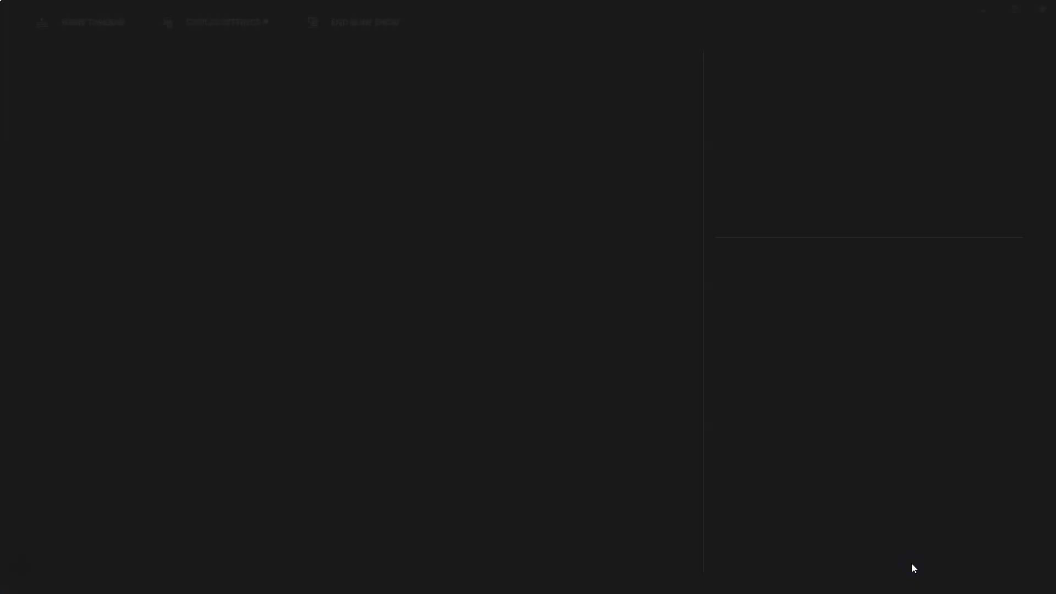
click(261, 22)
click(268, 50)
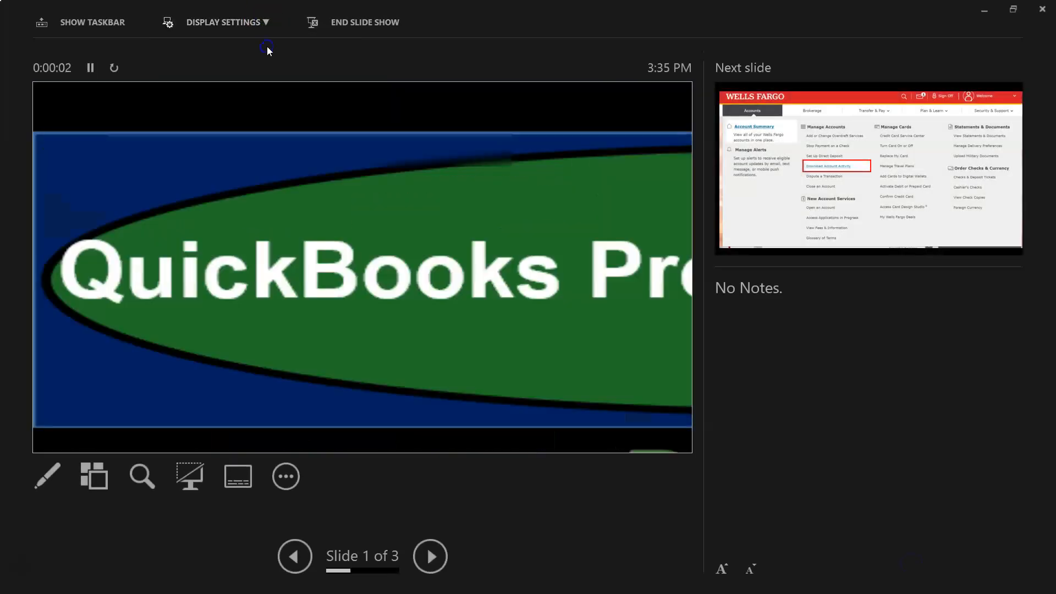
click(368, 270)
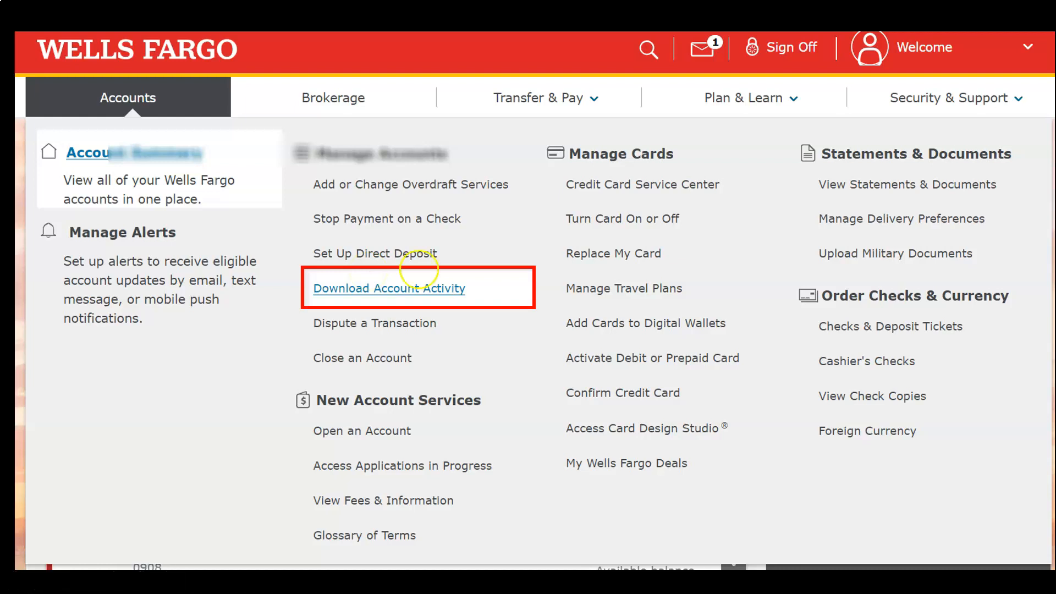
click(324, 289)
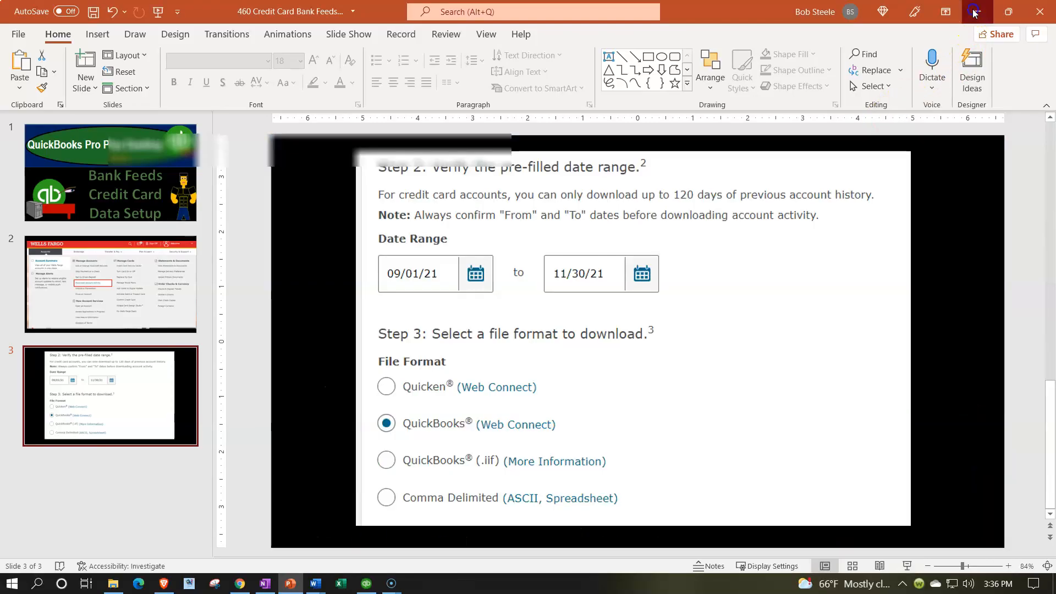
Step: Close the Chart of Accounts and minimize the open windows to reveal the desktop
click(977, 11)
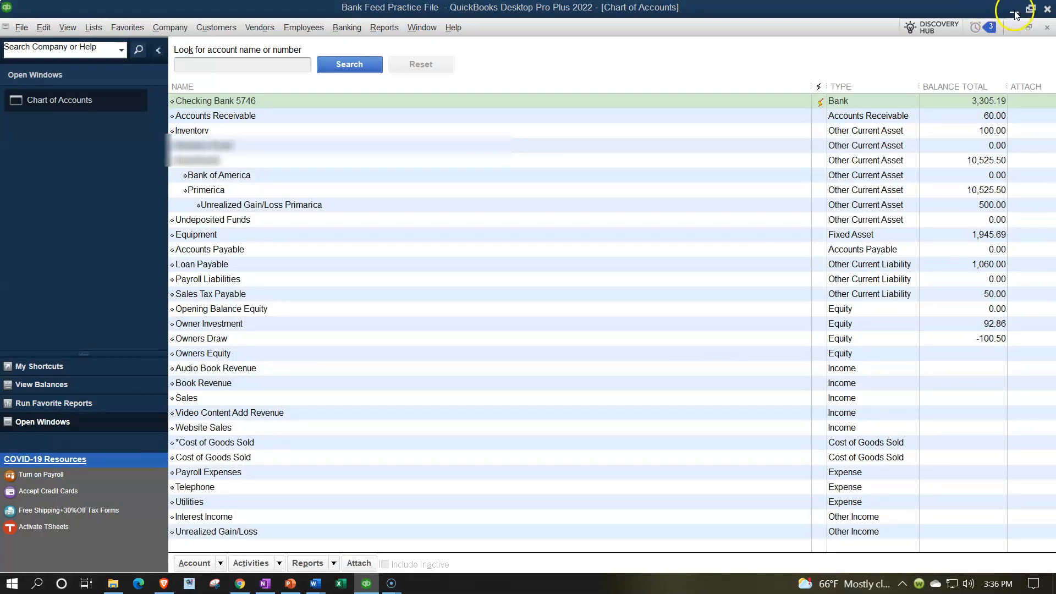
click(1047, 28)
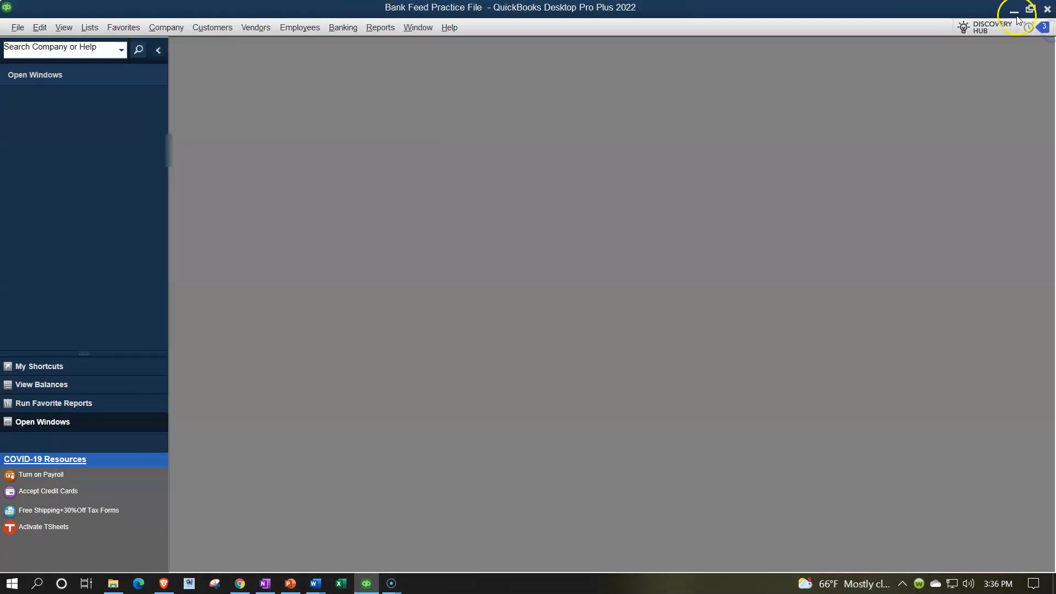
click(1015, 11)
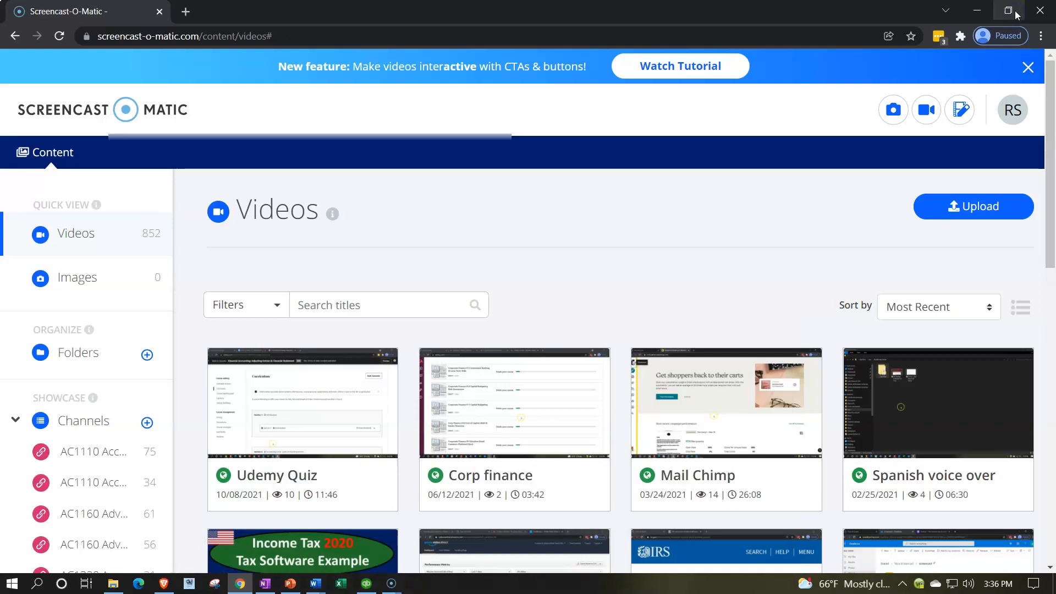
click(978, 11)
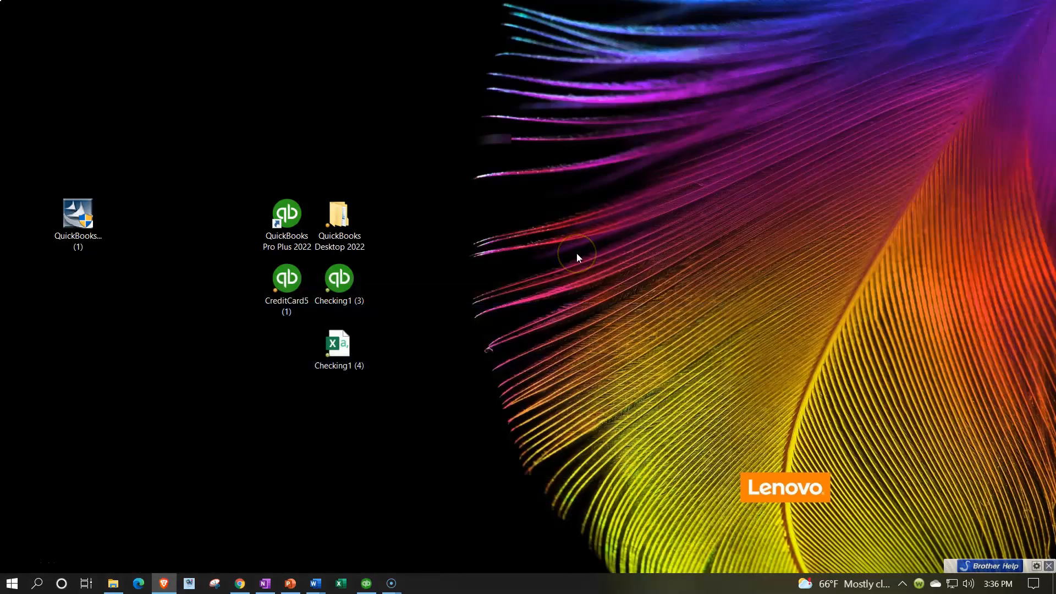
Step: Browse the QuickBooks Desktop 2022 folder to the Bank Feeds Data File folder with the practice company file
double_click(332, 220)
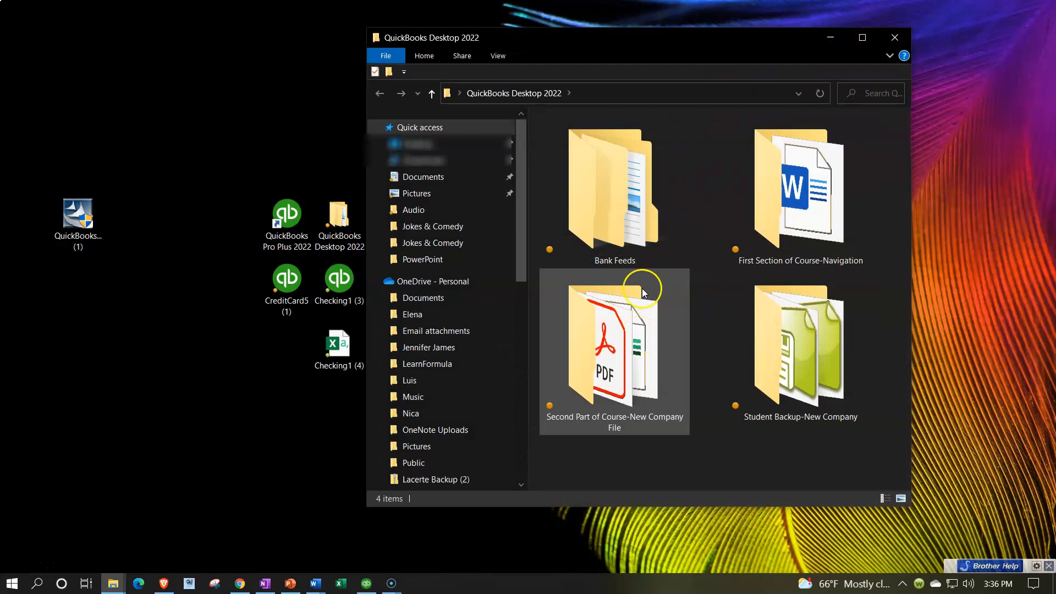
double_click(641, 236)
double_click(569, 144)
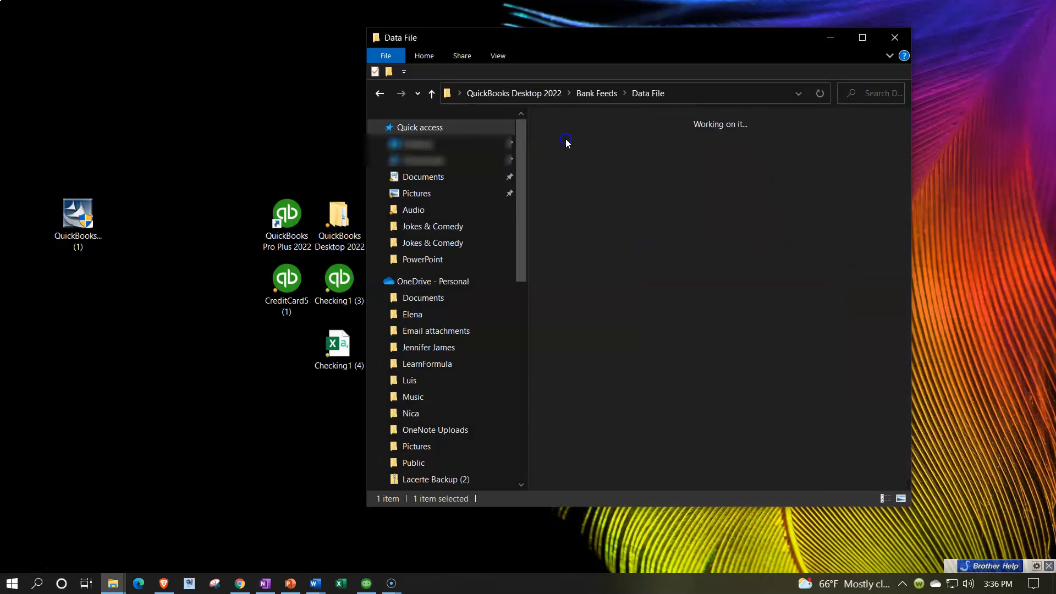
click(499, 56)
scroll(719, 256, down, 7)
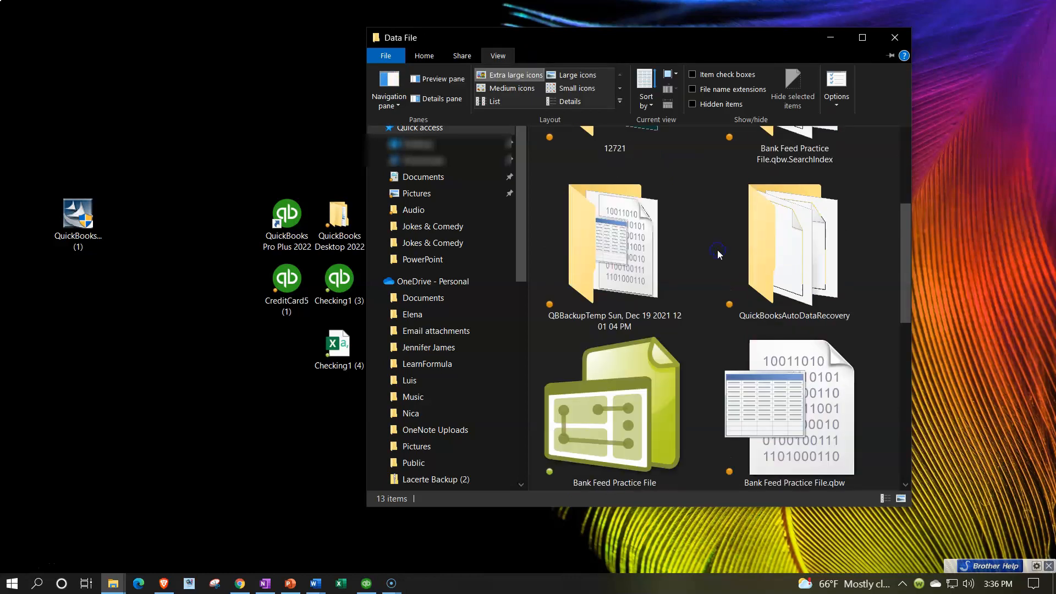
double_click(639, 268)
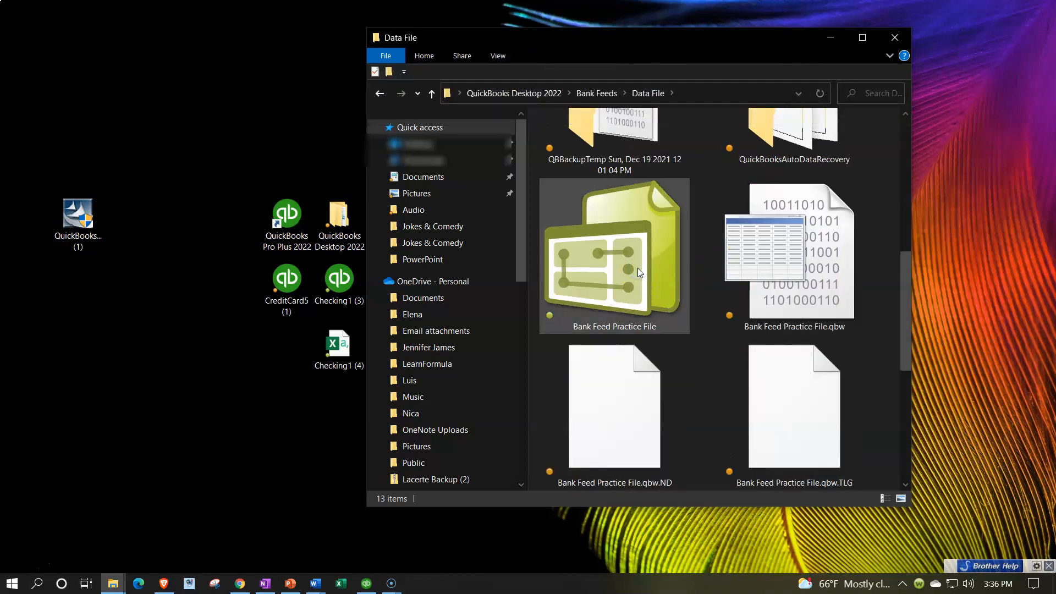
Step: Examine the downloaded bank files on the desktop, ending on the CreditCard5 file
click(296, 224)
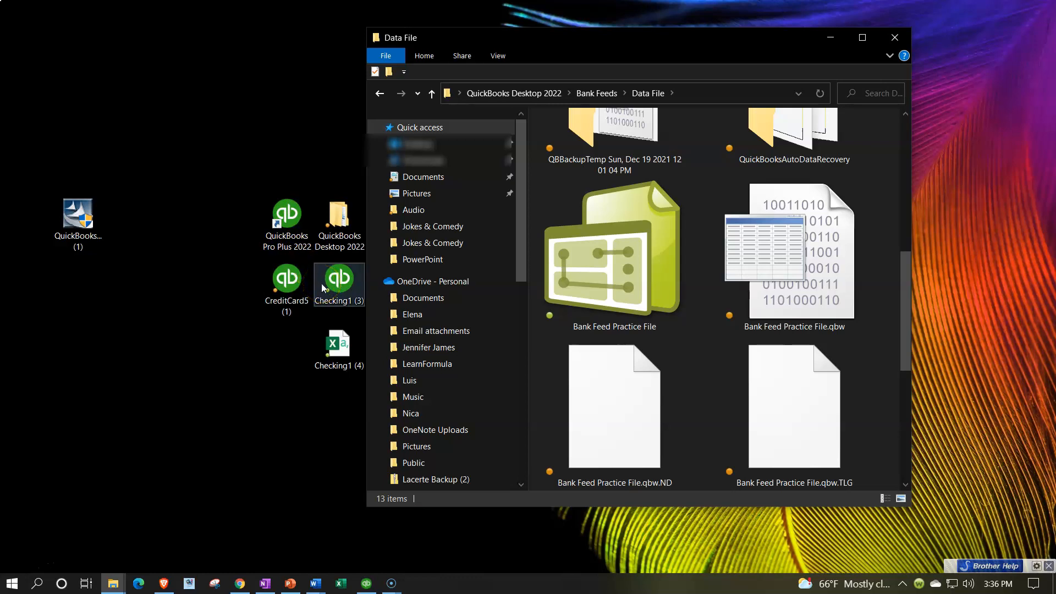
click(325, 348)
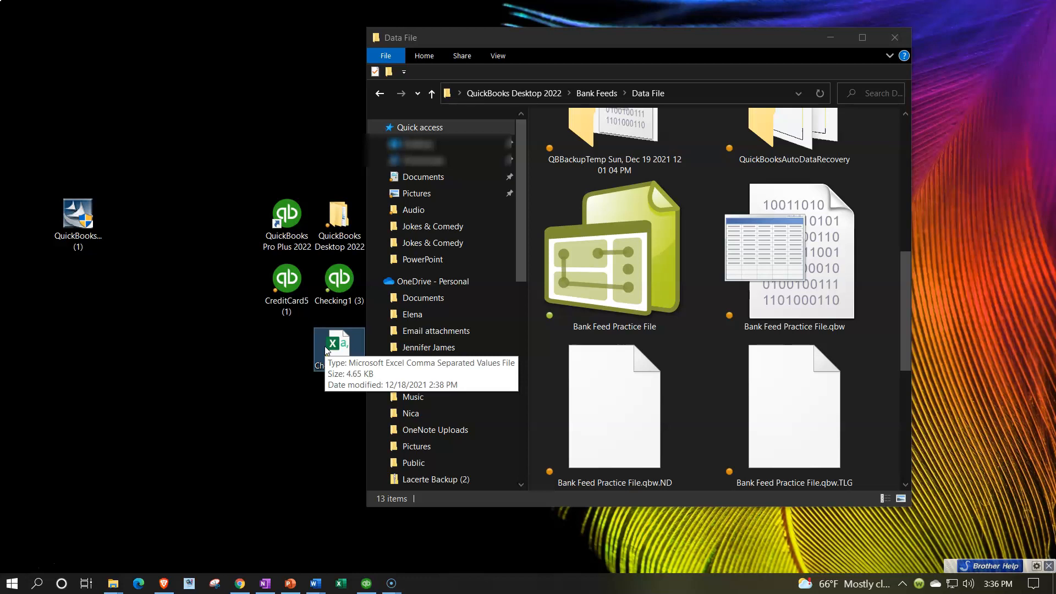
click(295, 291)
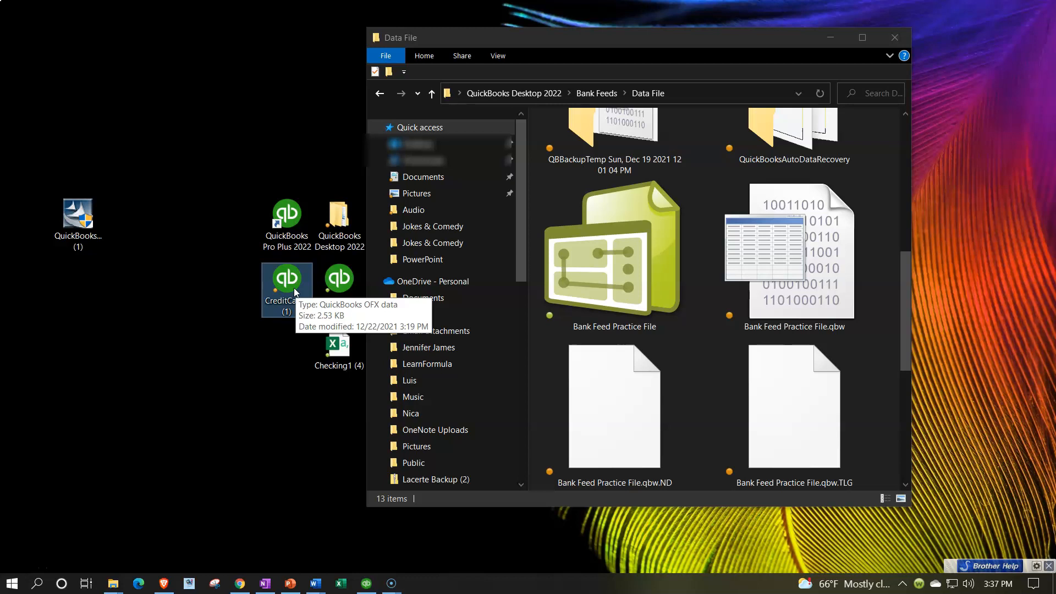
Step: Return to QuickBooks and open the bank feeds options under Banking without choosing one
click(370, 583)
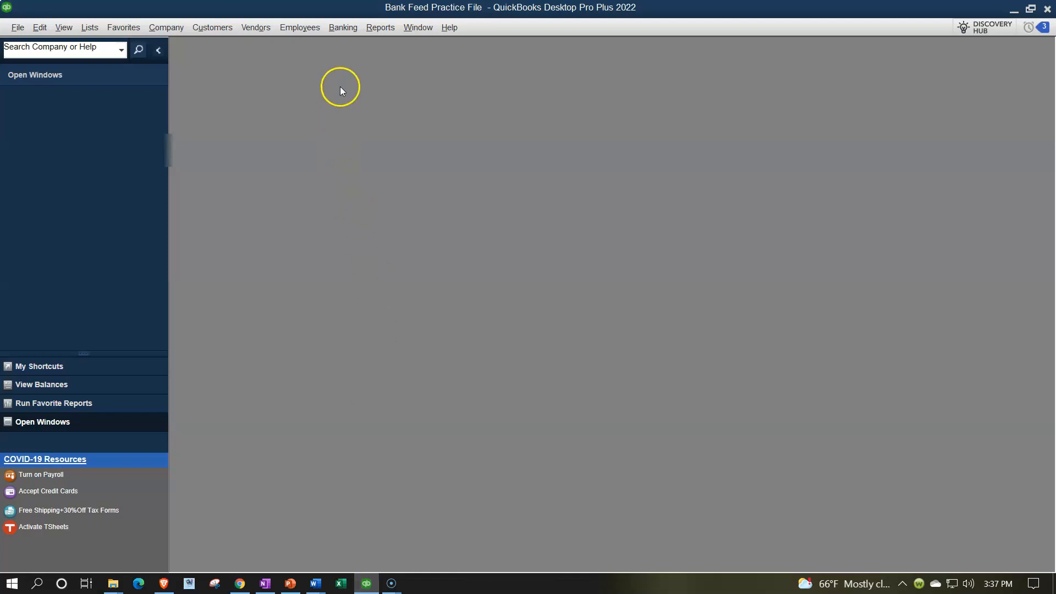
click(351, 28)
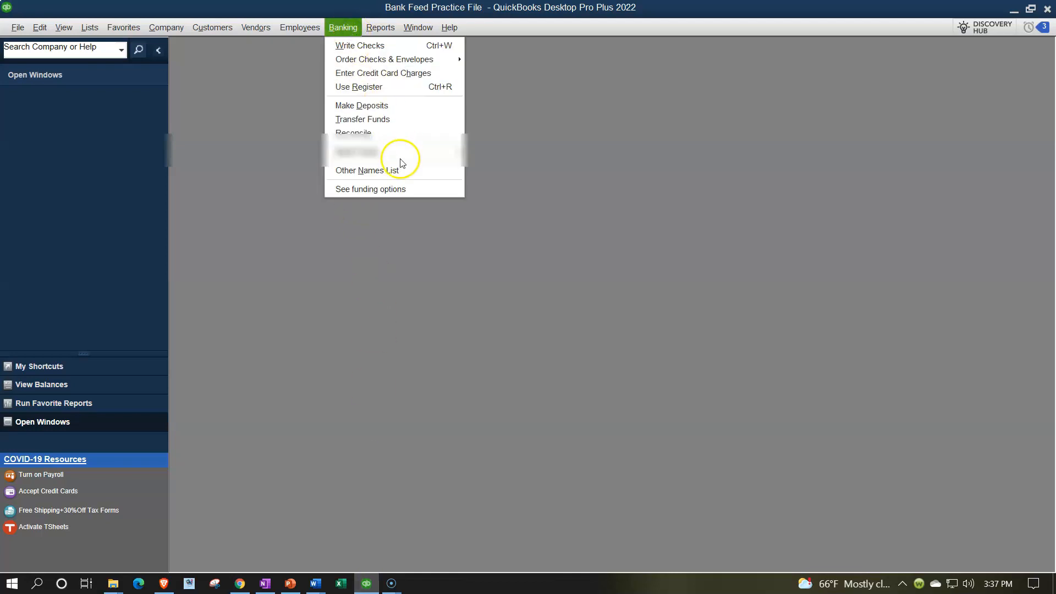
mouse_move(404, 155)
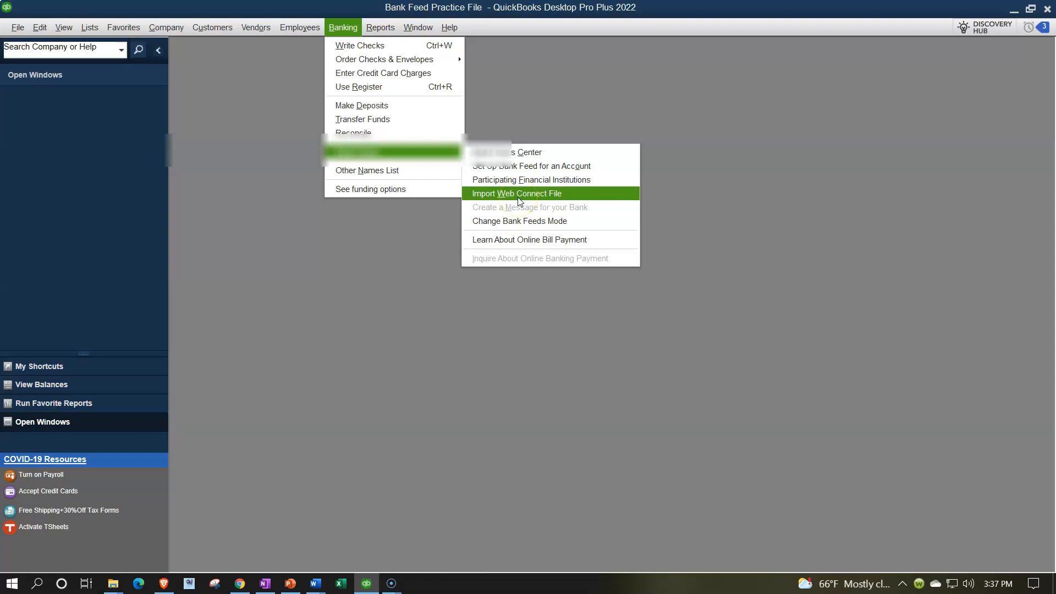
click(396, 271)
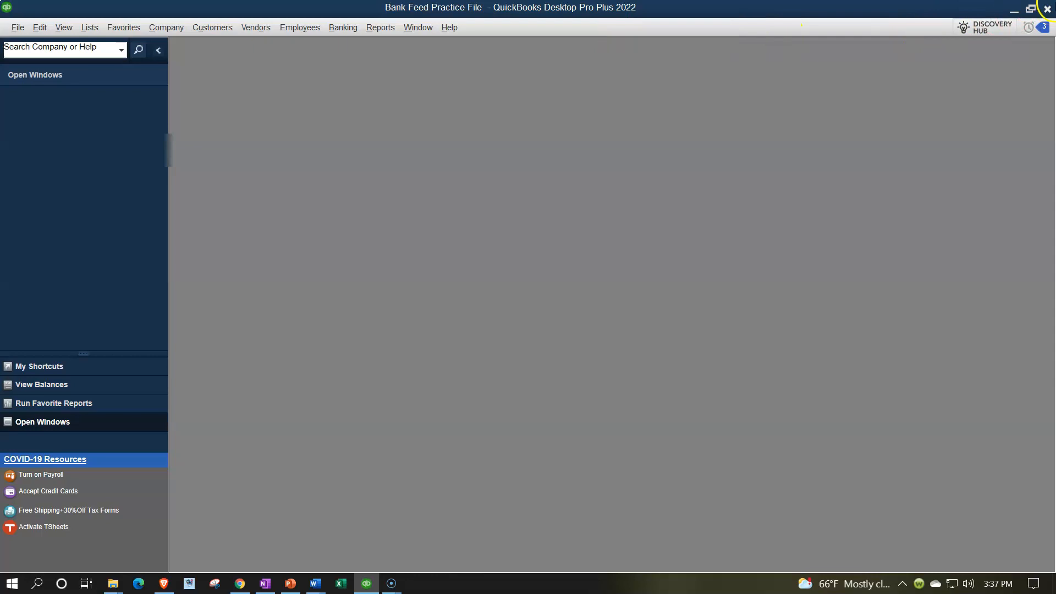
Step: Exit QuickBooks Desktop, confirming the exit
click(1048, 9)
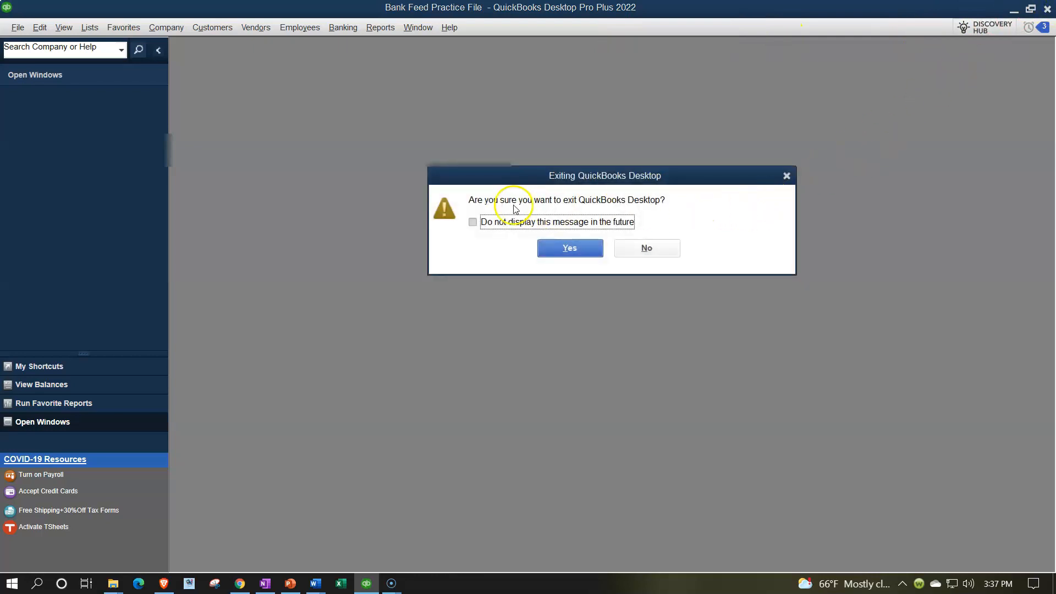
click(570, 248)
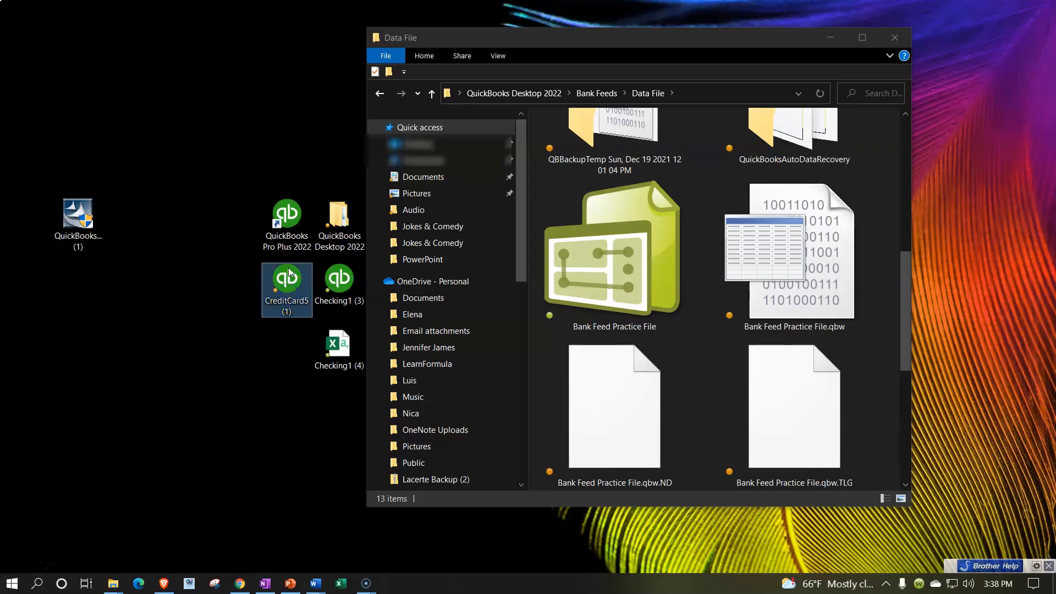
Step: Inspect the properties of the CreditCard5 Web Connect file on the desktop
click(294, 278)
right_click(293, 278)
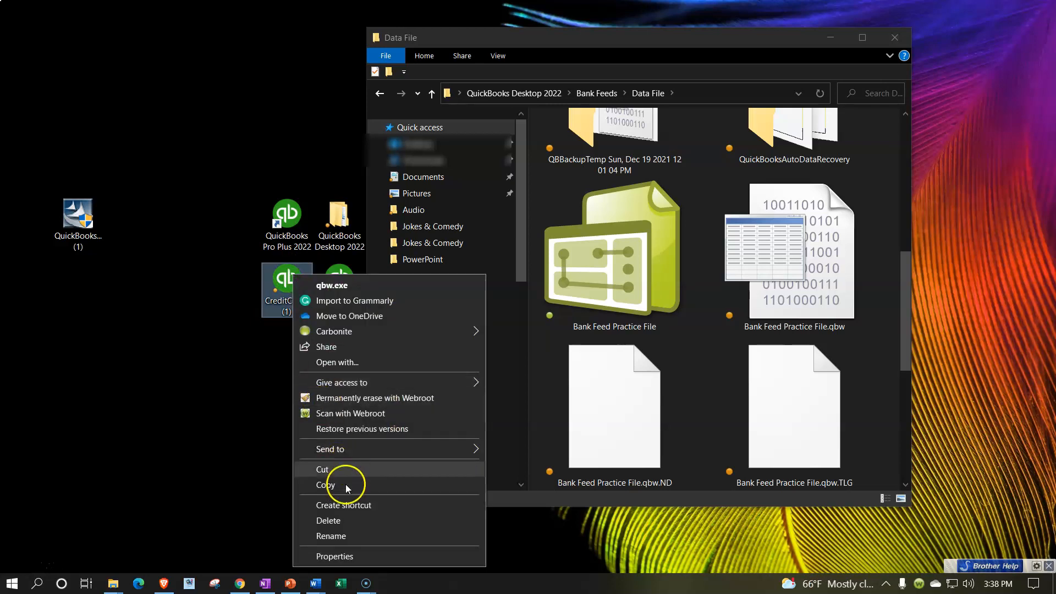
click(345, 555)
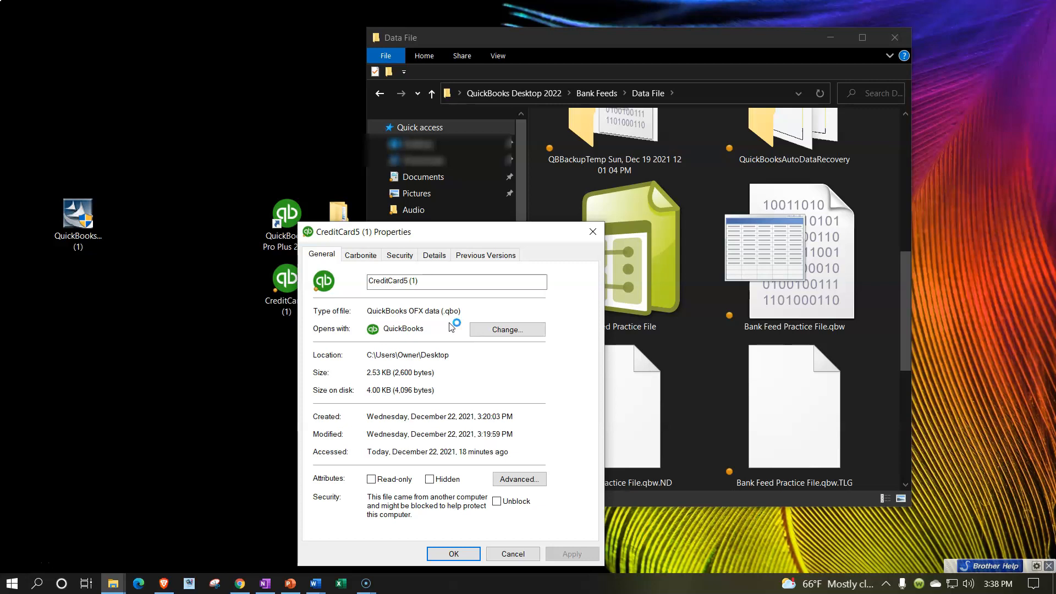
click(593, 232)
click(388, 336)
click(287, 294)
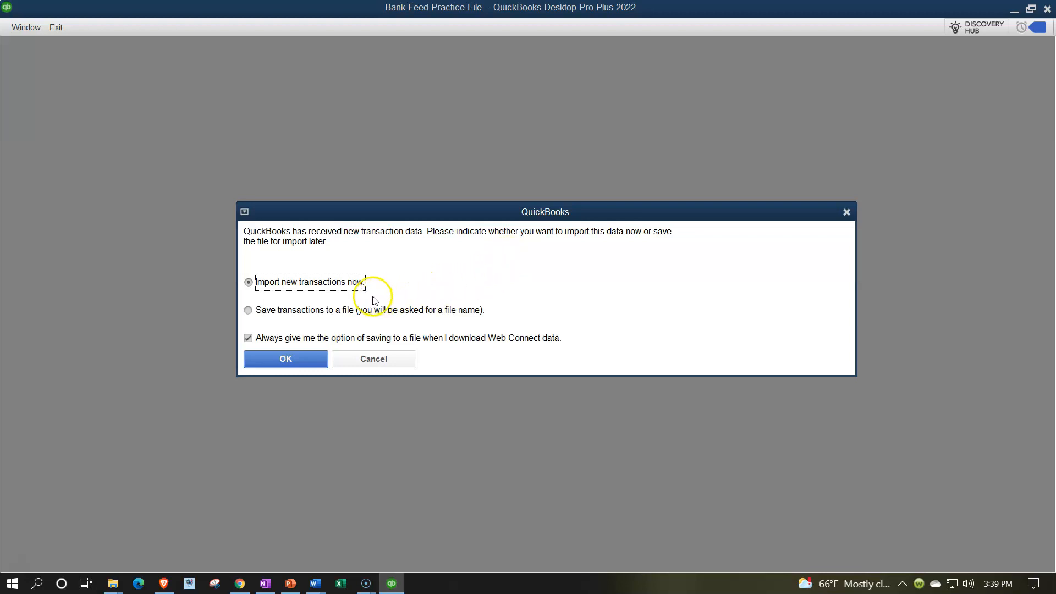
click(297, 364)
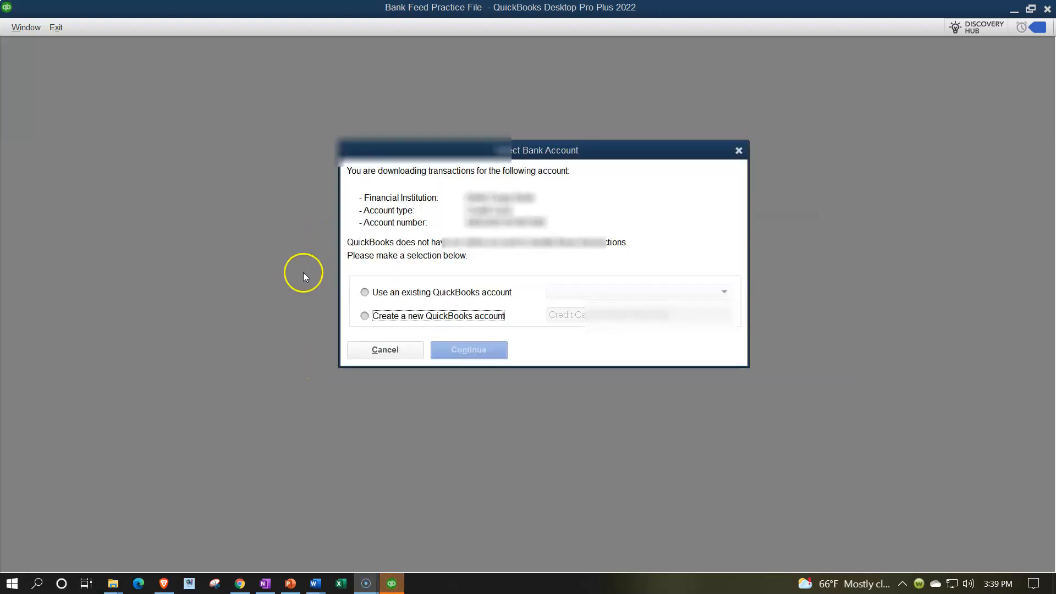
click(365, 316)
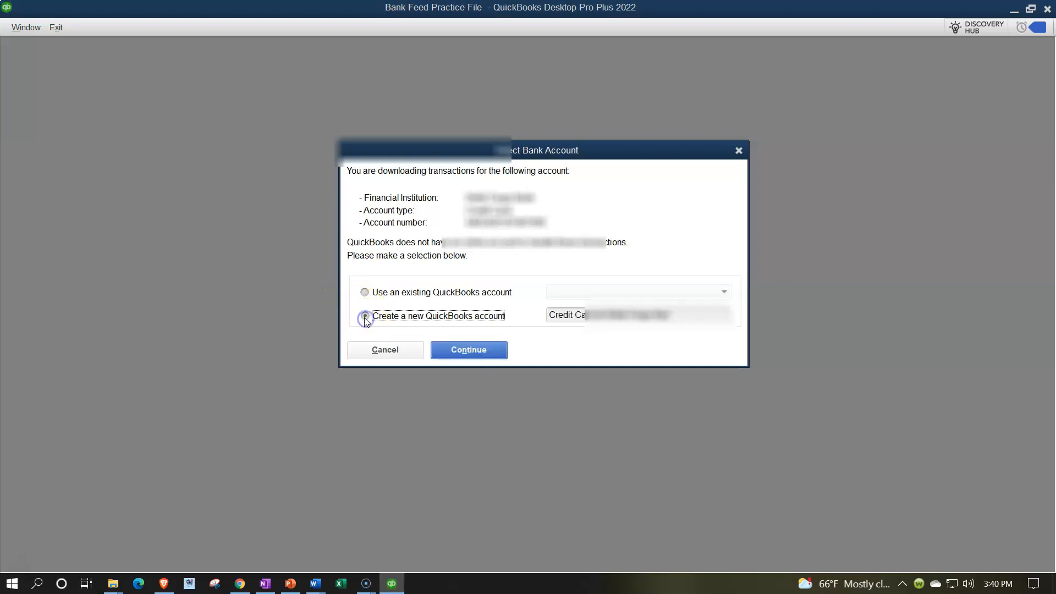
click(685, 315)
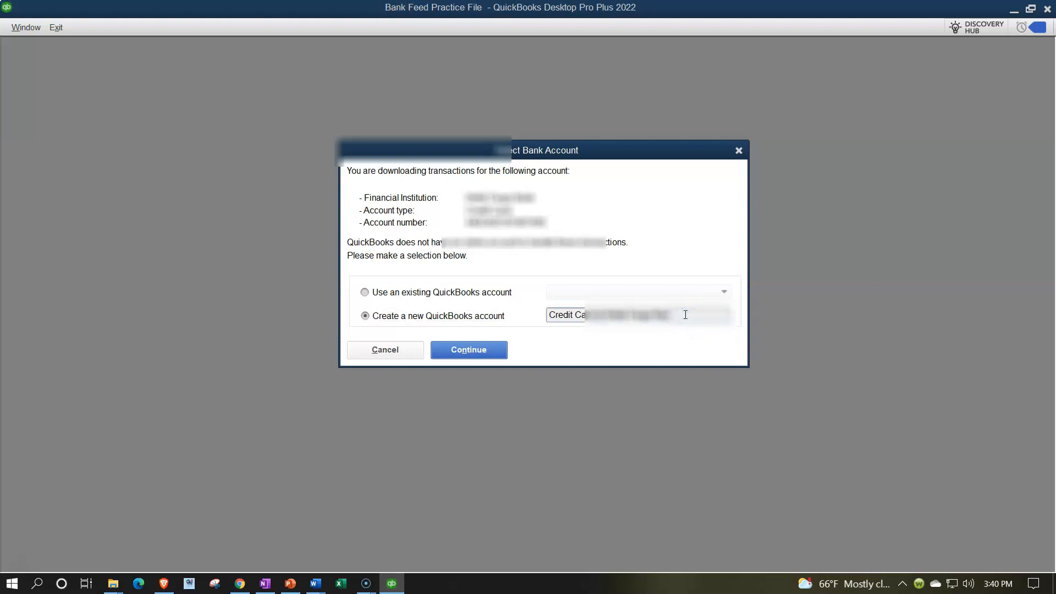
key(BackSpace)
key(BackSpace)
key(BackSpace)
key(BackSpace)
key(BackSpace)
key(BackSpace)
key(BackSpace)
key(BackSpace)
key(BackSpace)
key(BackSpace)
key(BackSpace)
key(BackSpace)
key(BackSpace)
key(BackSpace)
key(BackSpace)
key(BackSpace)
key(BackSpace)
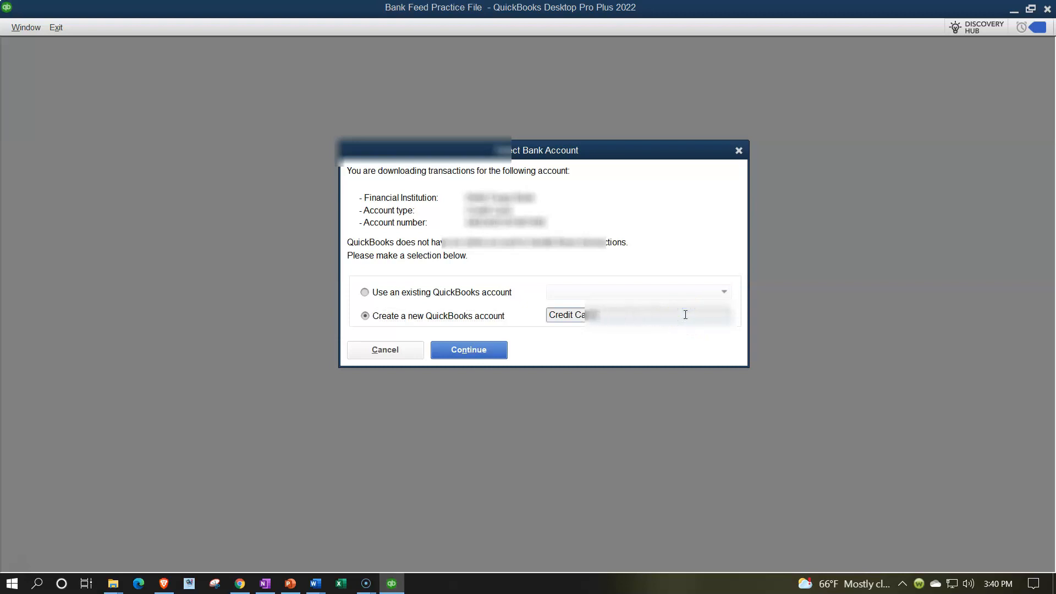
text(5437)
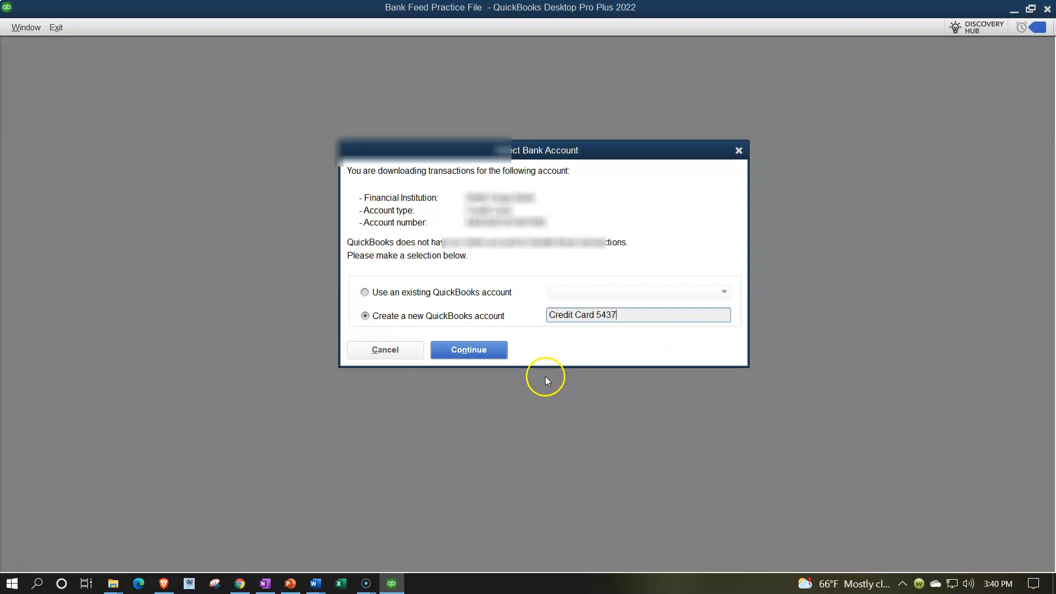
click(495, 352)
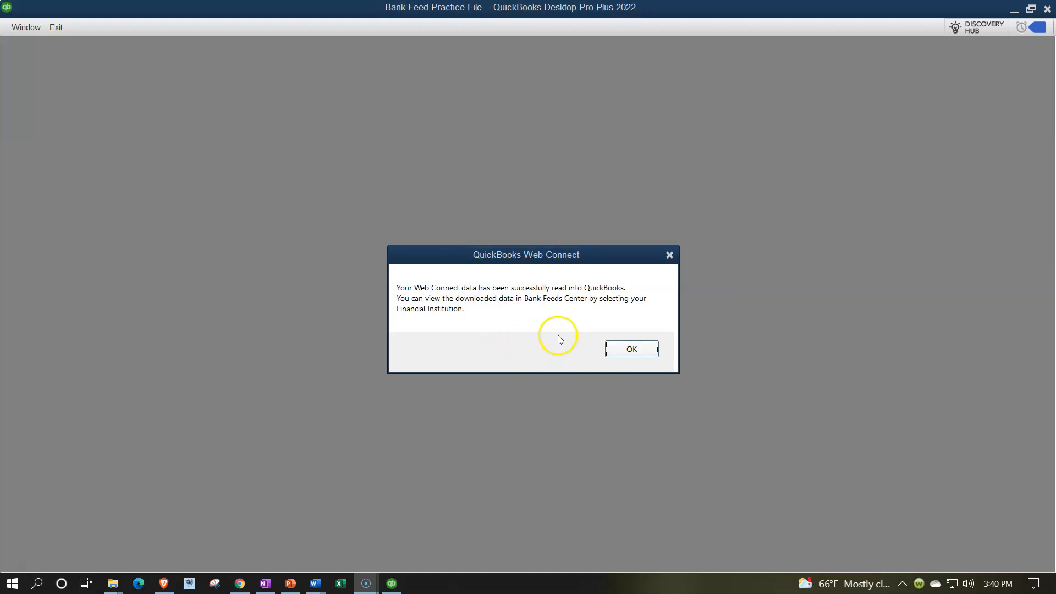
click(631, 348)
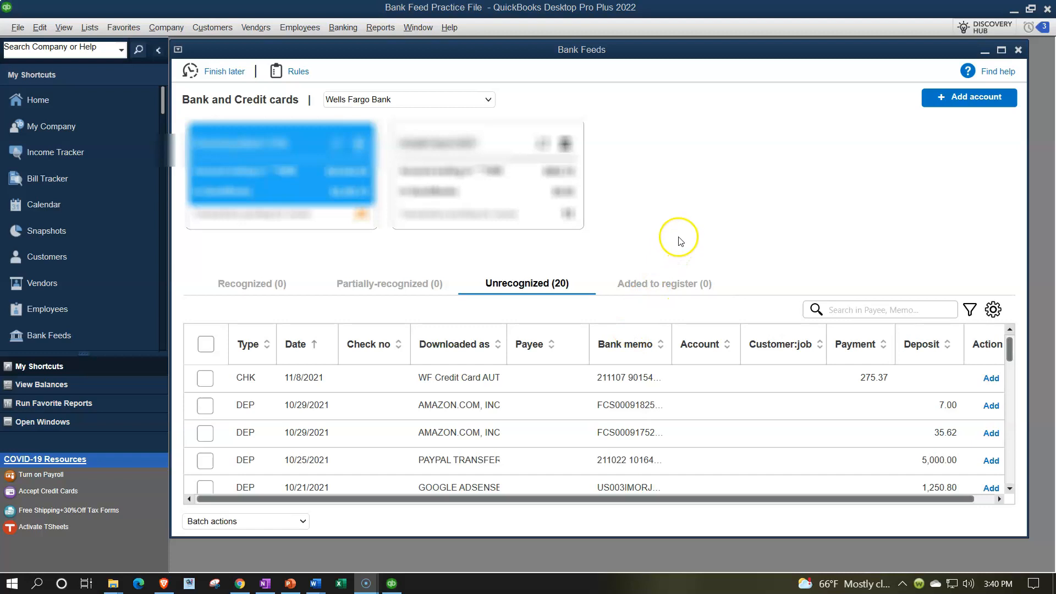
Step: View the Bank Feeds window maximized with the side pane collapsed, then close it
click(1002, 55)
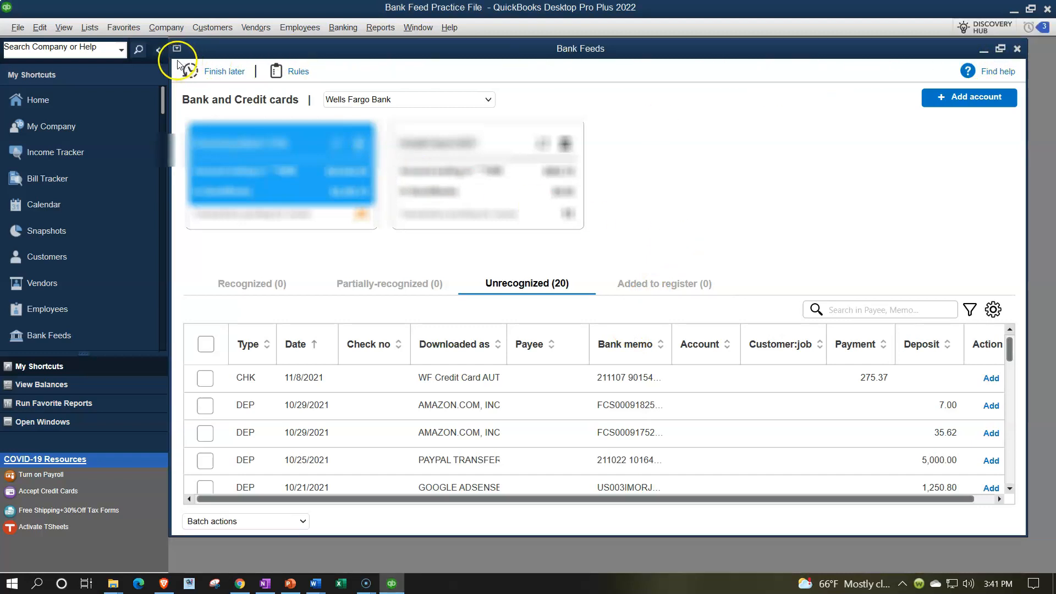
click(159, 51)
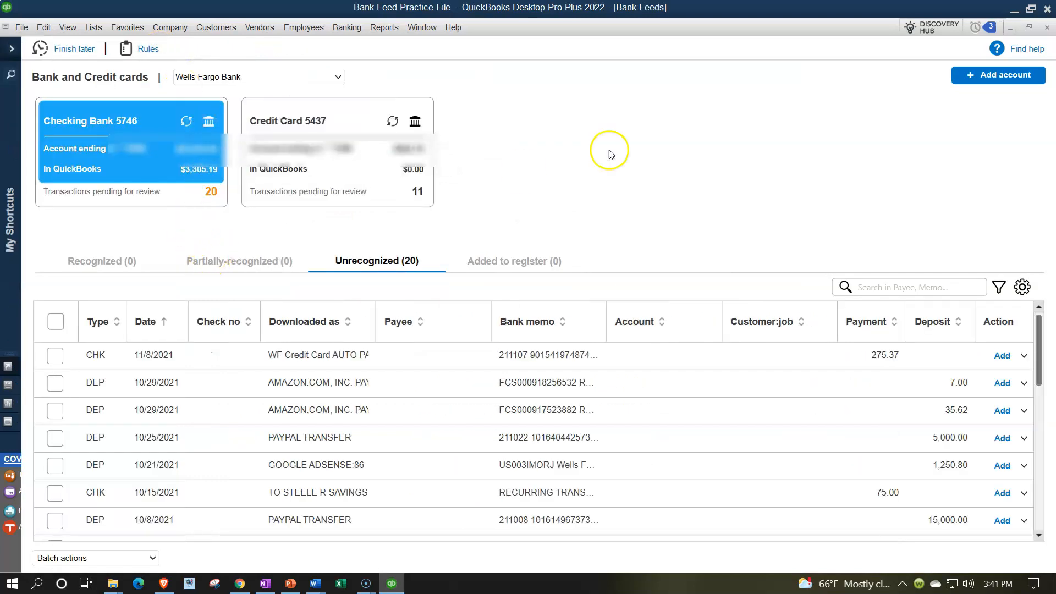
click(1047, 27)
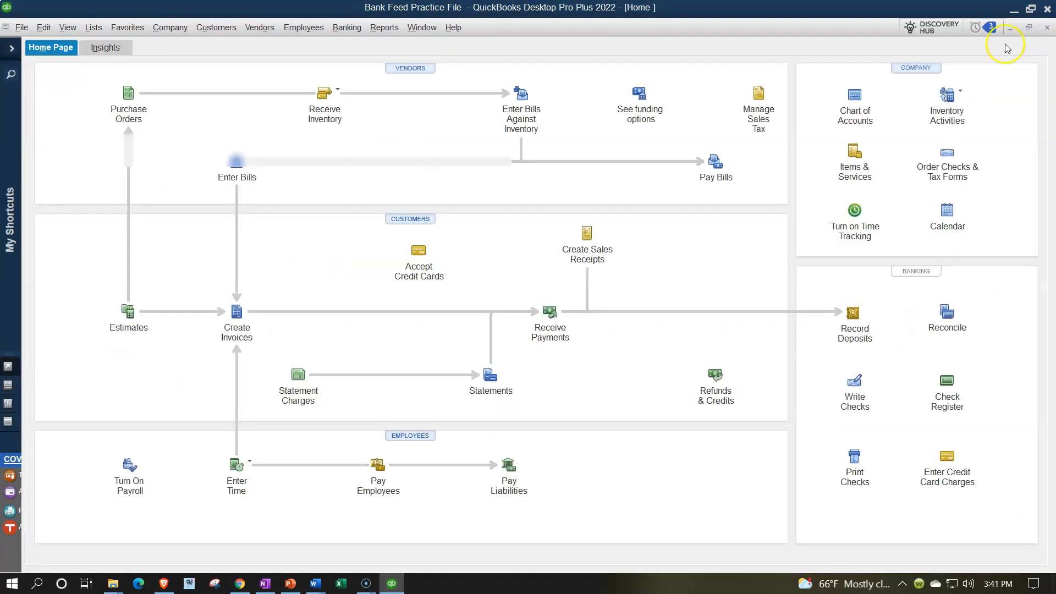
Step: Expand the side pane, open the Chart of Accounts and select the Credit Card 5437 account
click(13, 51)
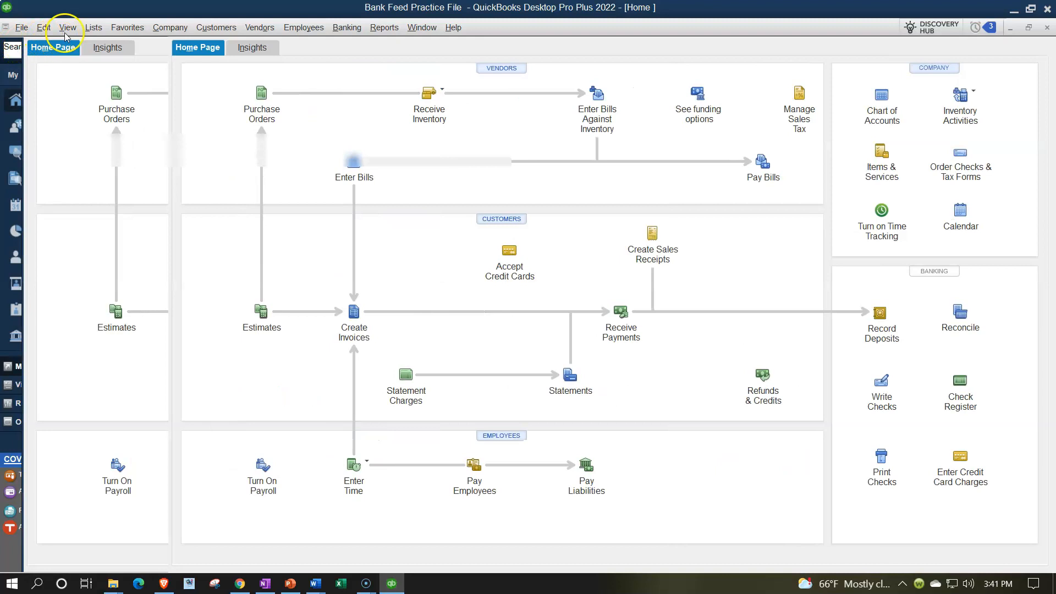
click(95, 31)
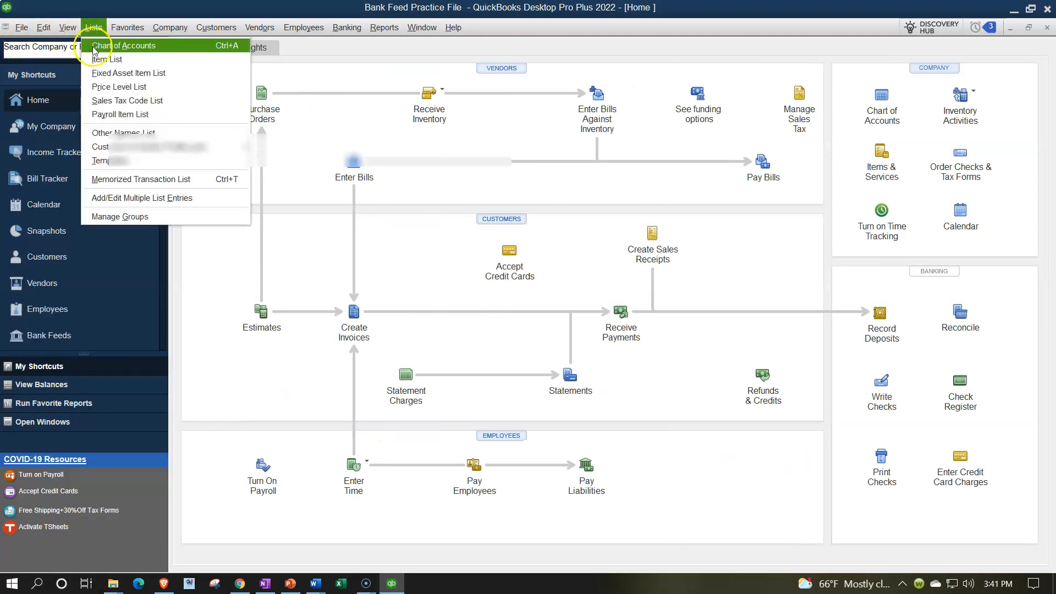
click(94, 48)
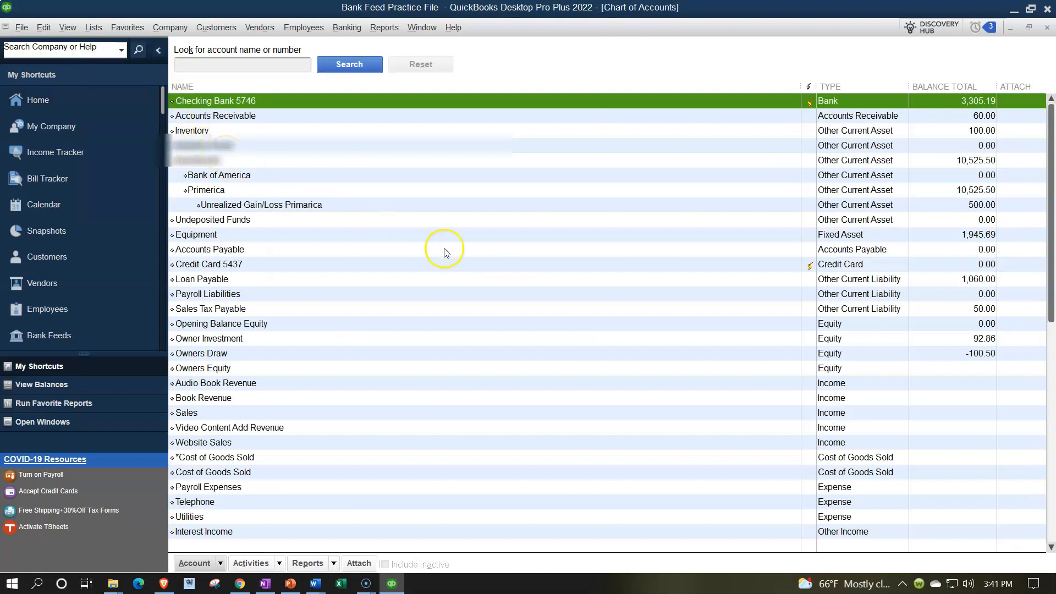
click(825, 268)
click(810, 268)
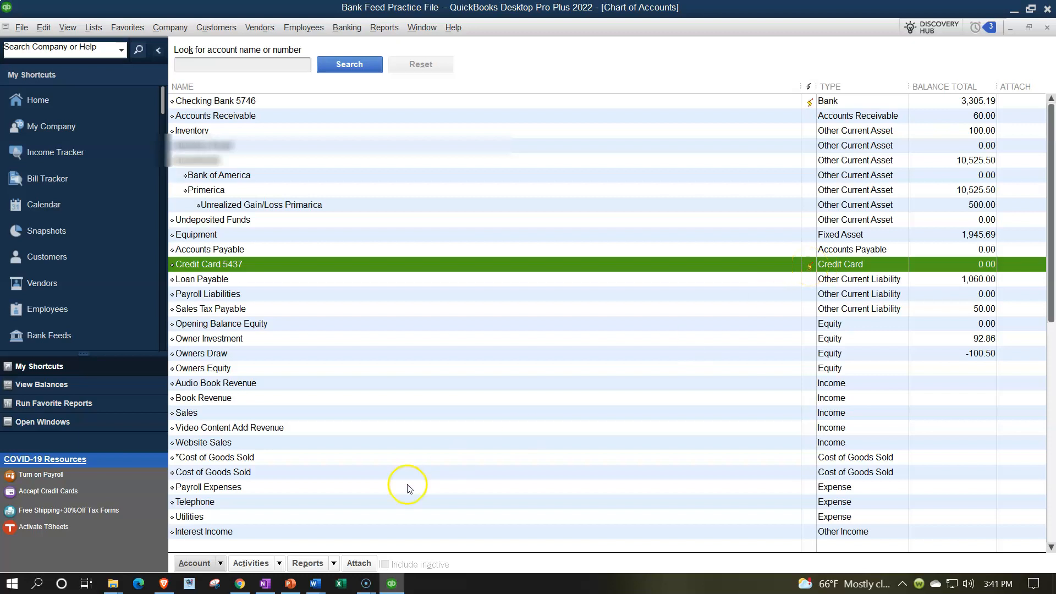
Step: Show the Open Windows list in the side pane
click(219, 564)
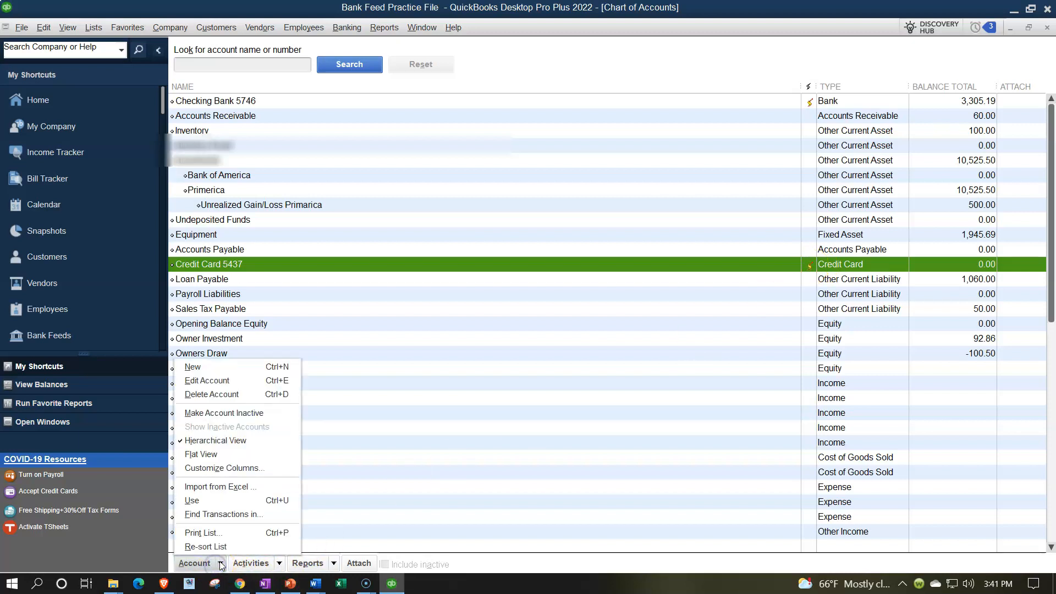
click(214, 366)
click(281, 258)
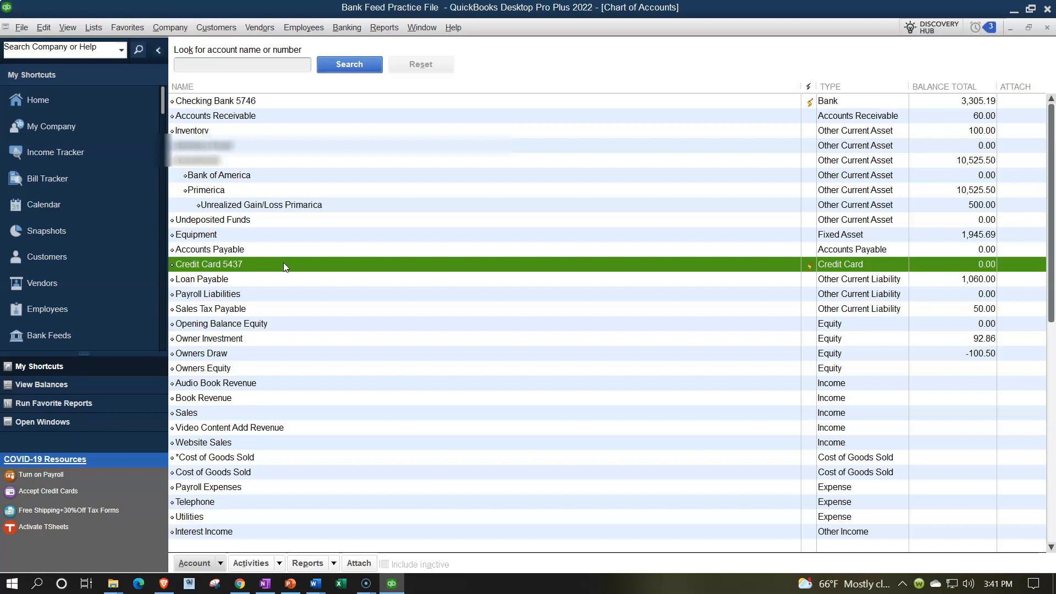
click(75, 35)
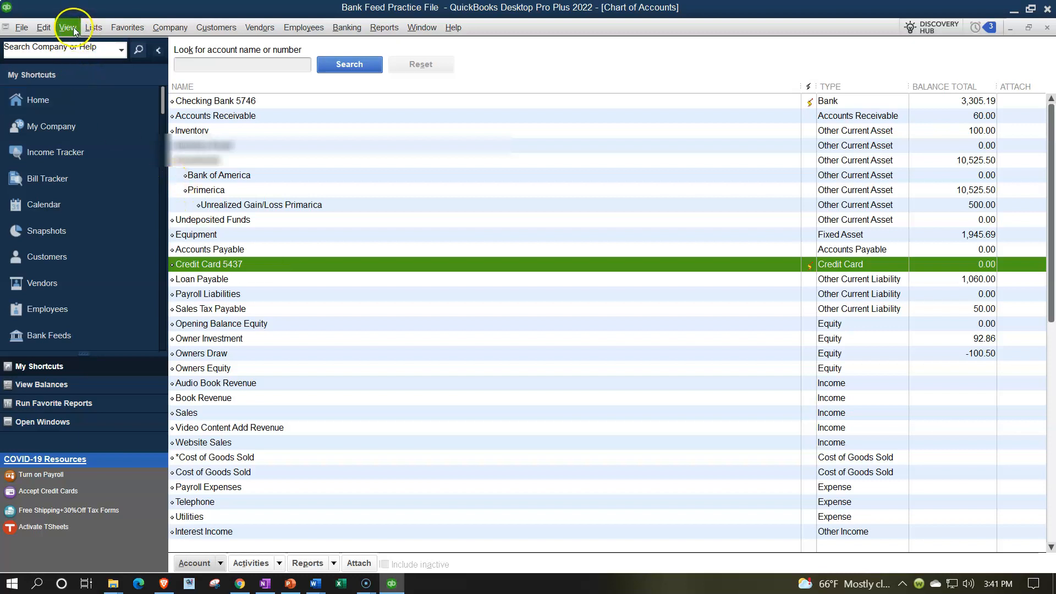
click(78, 45)
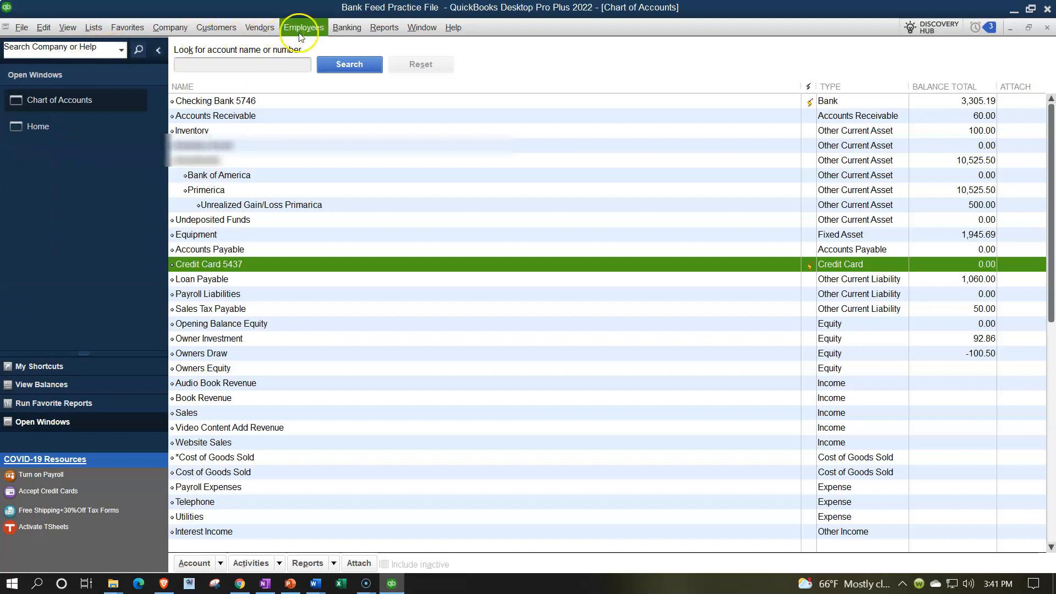
Step: Reopen the Bank Feeds Center, maximize it and collapse the side pane
click(345, 29)
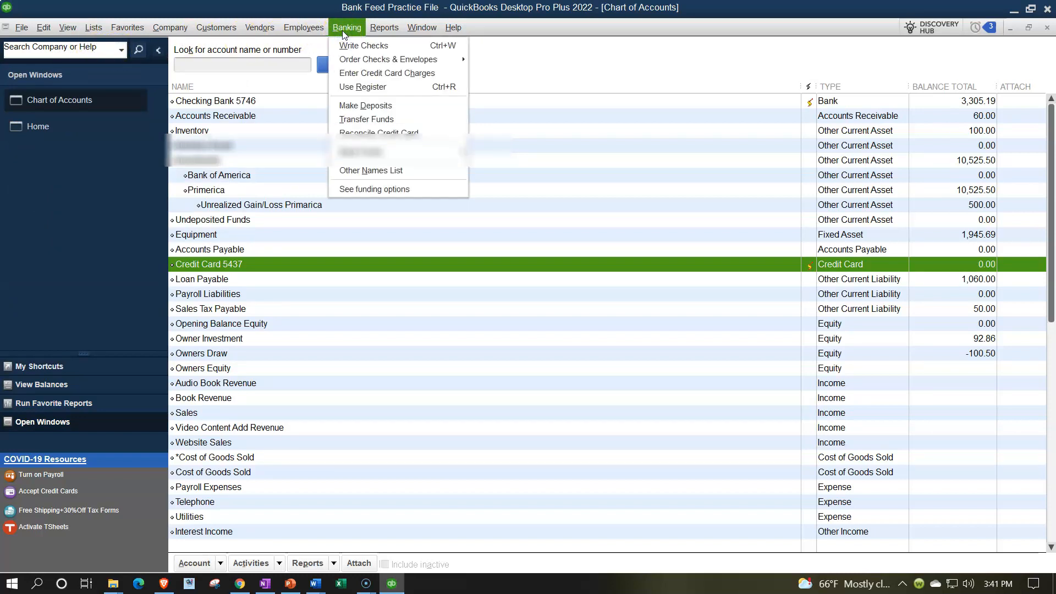
mouse_move(396, 154)
click(485, 157)
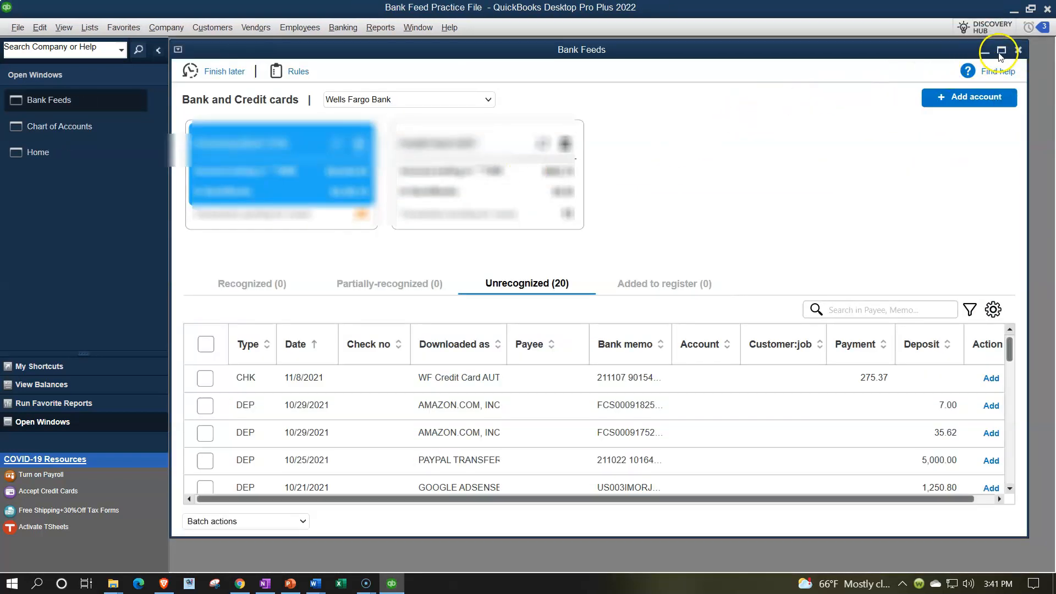
click(1000, 50)
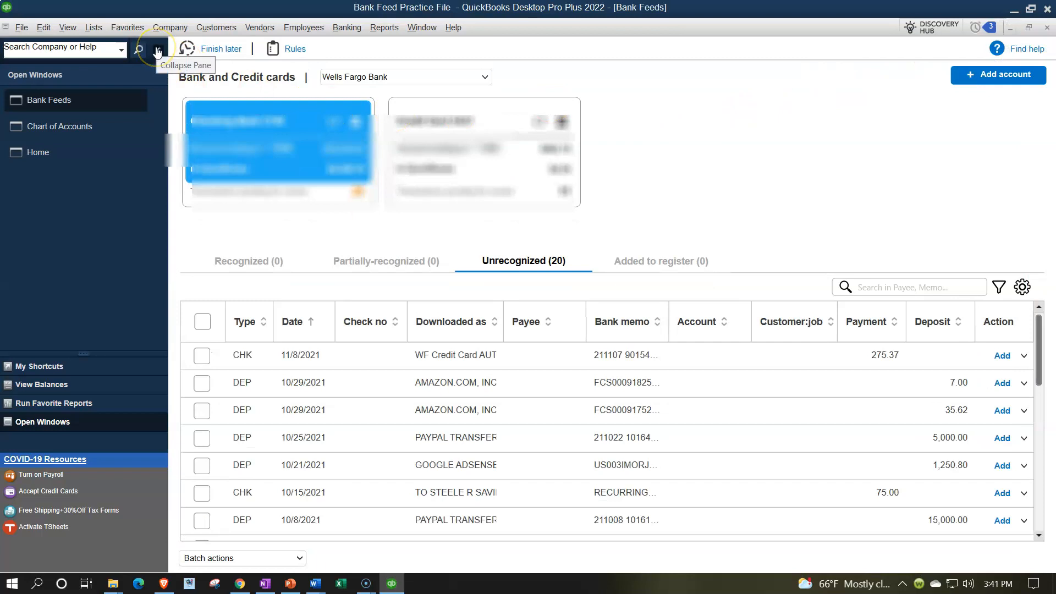
click(157, 53)
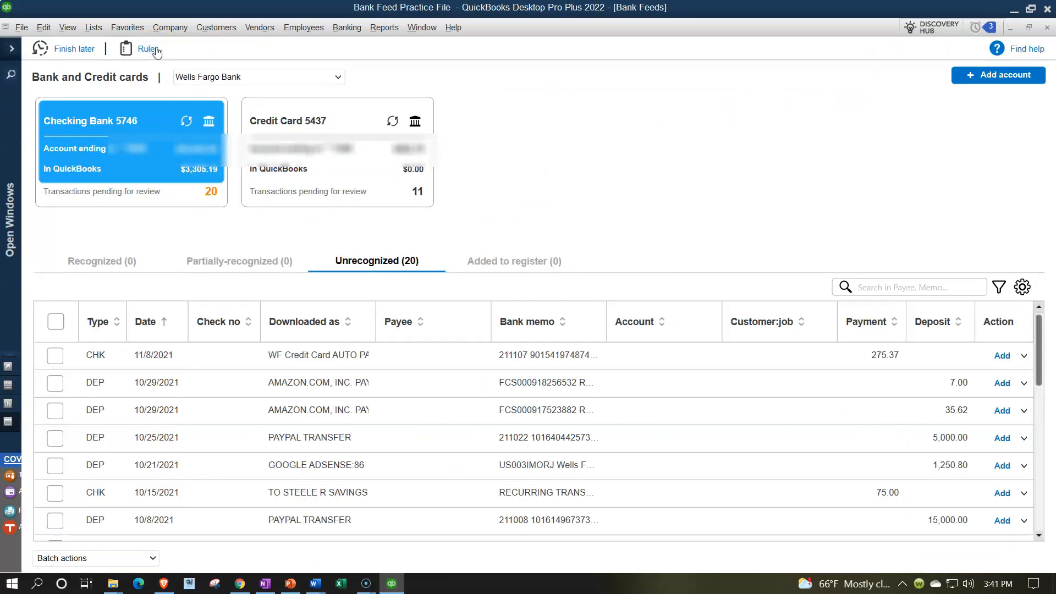